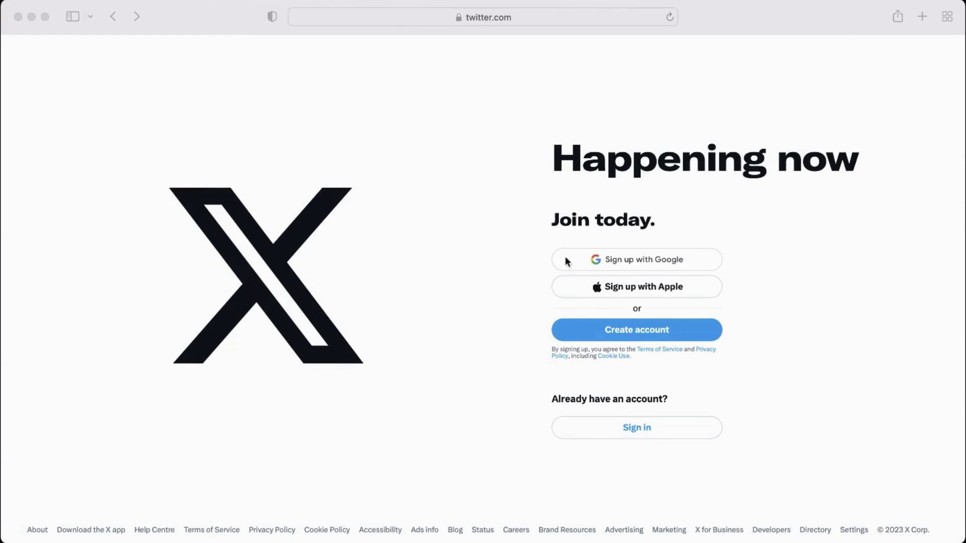
- Start a new X account with the name MaybeTraining
{"action": "left_click", "coordinate": [632, 329]}
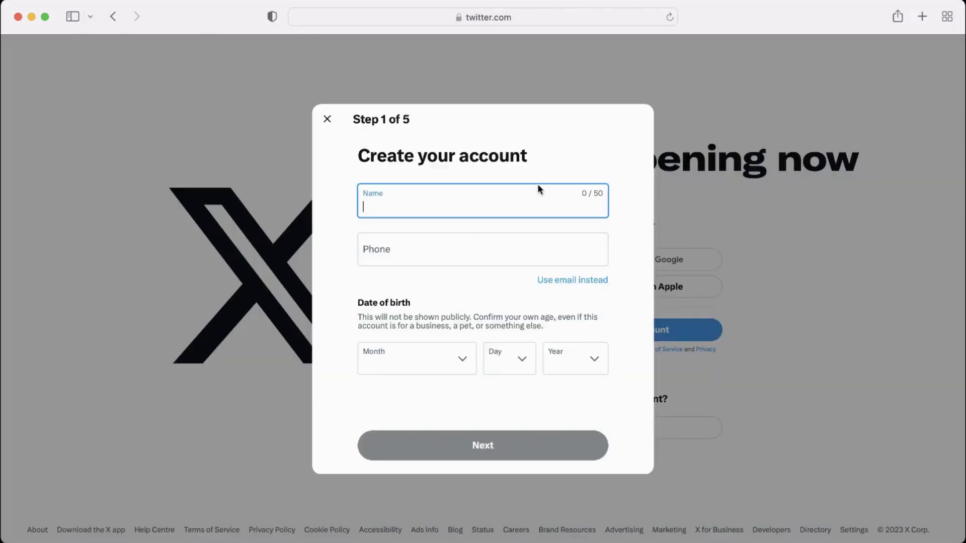
{"action": "type", "text": "May"}
{"action": "type", "text": "be"}
{"action": "type", "text": "Traning"}
{"action": "left_click", "coordinate": [405, 206]}
{"action": "type", "text": "i"}
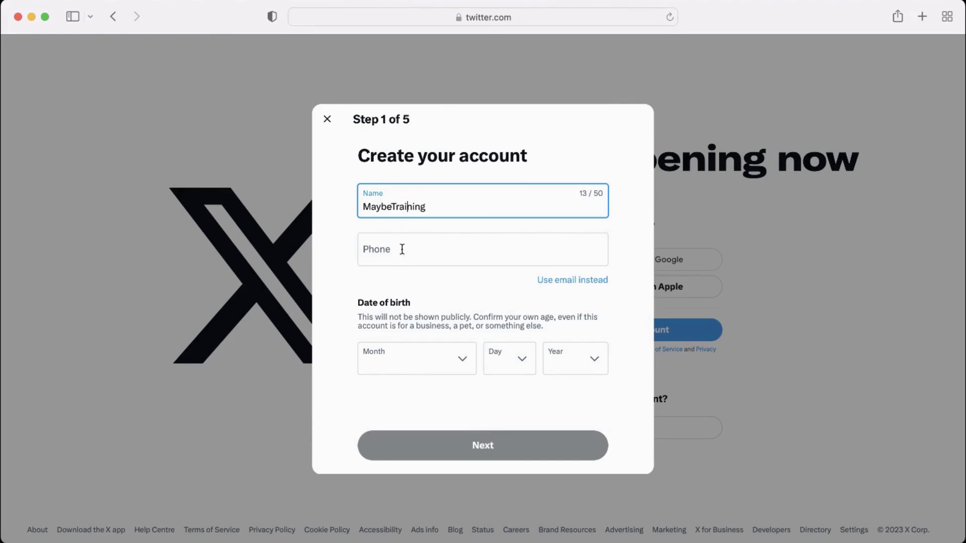
{"action": "left_click", "coordinate": [401, 250]}
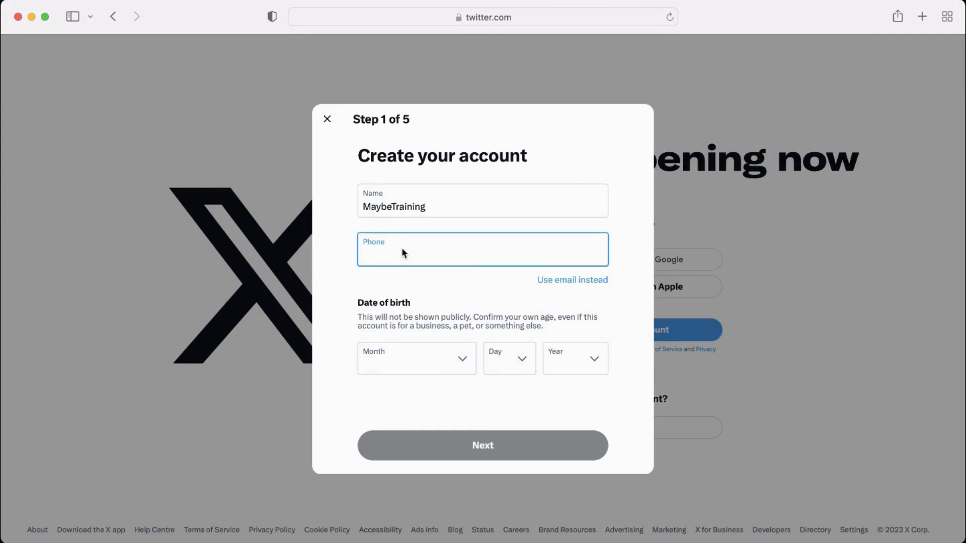
{"action": "left_click", "coordinate": [561, 281]}
{"action": "left_click", "coordinate": [465, 244]}
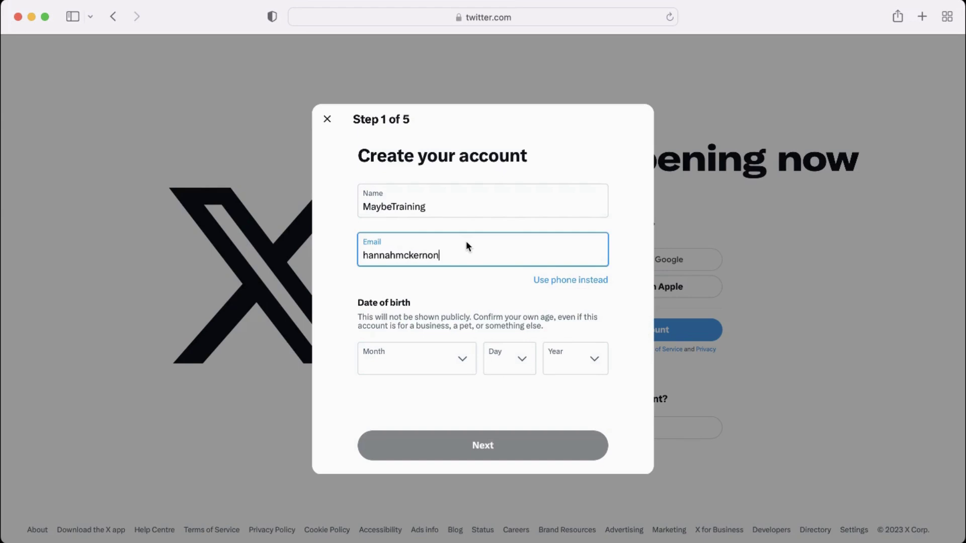
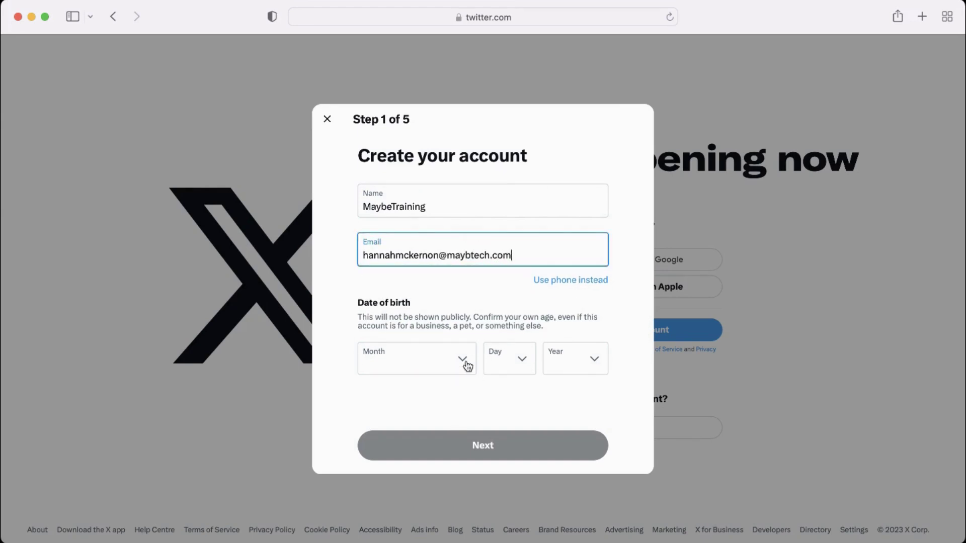
{"action": "left_click", "coordinate": [466, 366]}
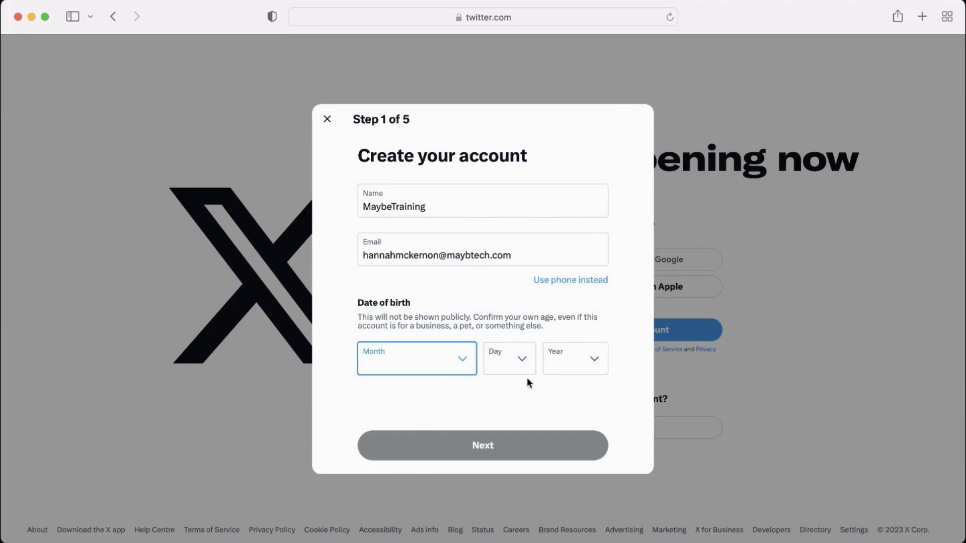
{"action": "type", "text": "June"}
{"action": "key", "text": "Tab"}
{"action": "type", "text": "10"}
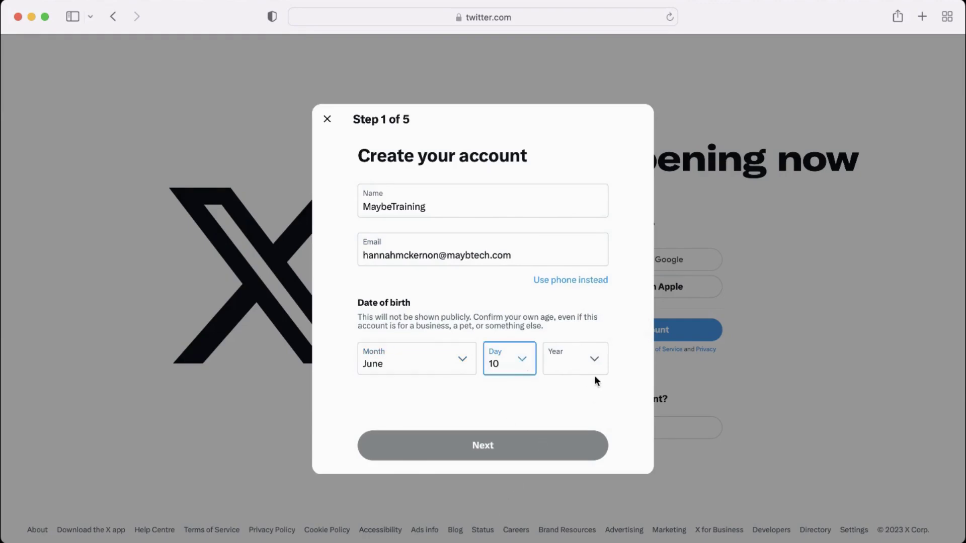
{"action": "key", "text": "Tab"}
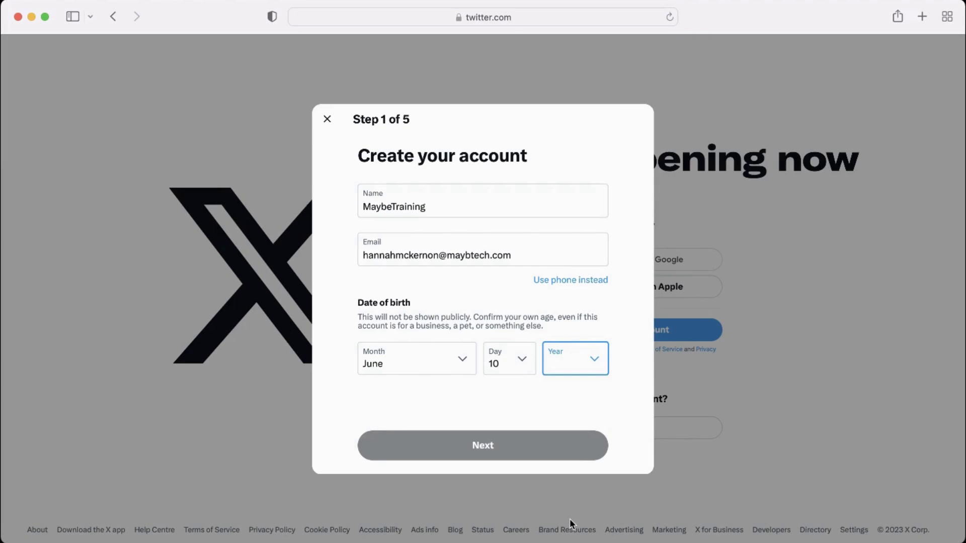
{"action": "type", "text": "1989"}
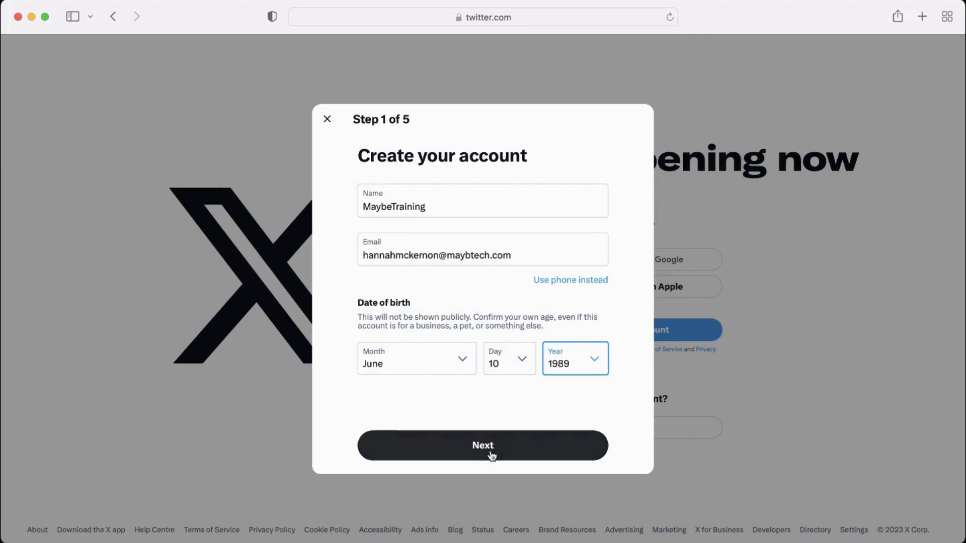
- Opt in to 'Receive email about your X activity' and advance to the Step 3 review
{"action": "left_click", "coordinate": [487, 448]}
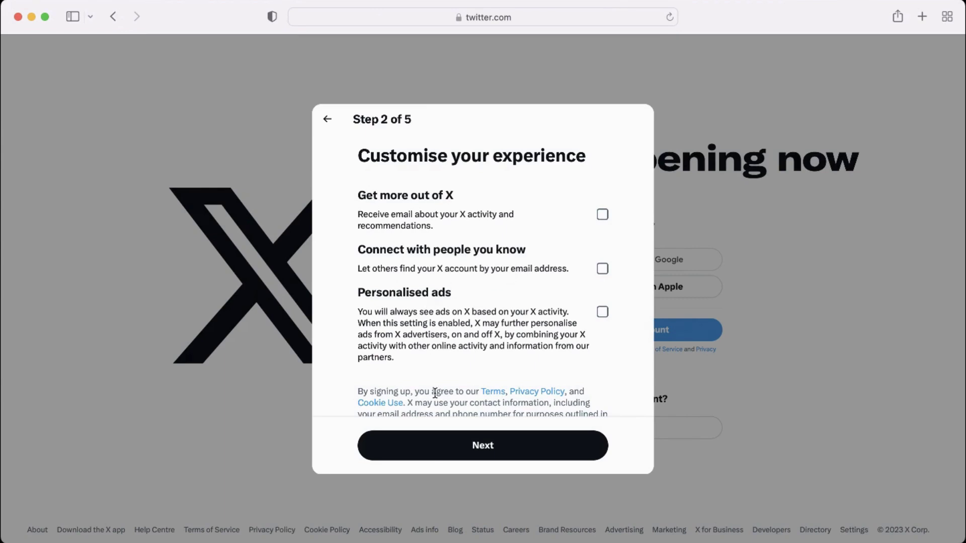
{"action": "left_click", "coordinate": [602, 214]}
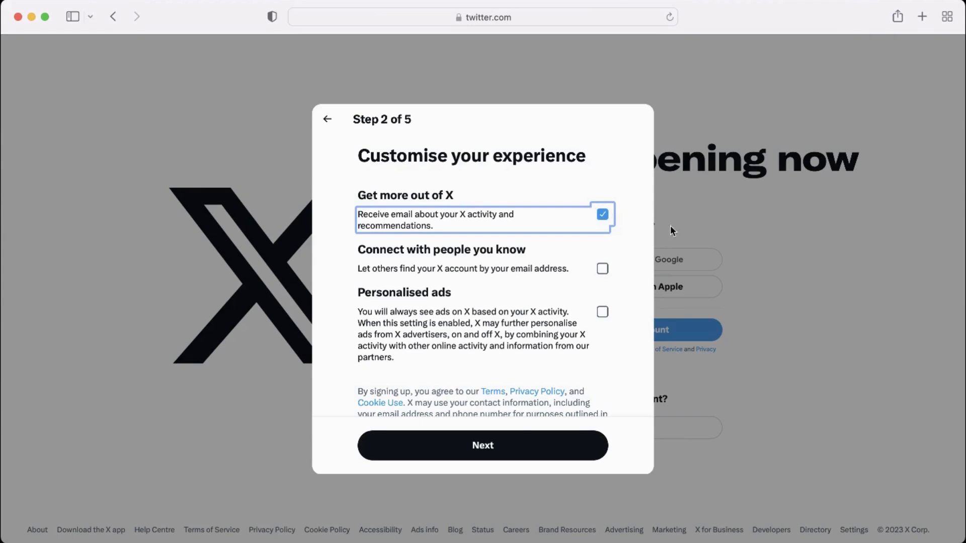
{"action": "left_click", "coordinate": [489, 452]}
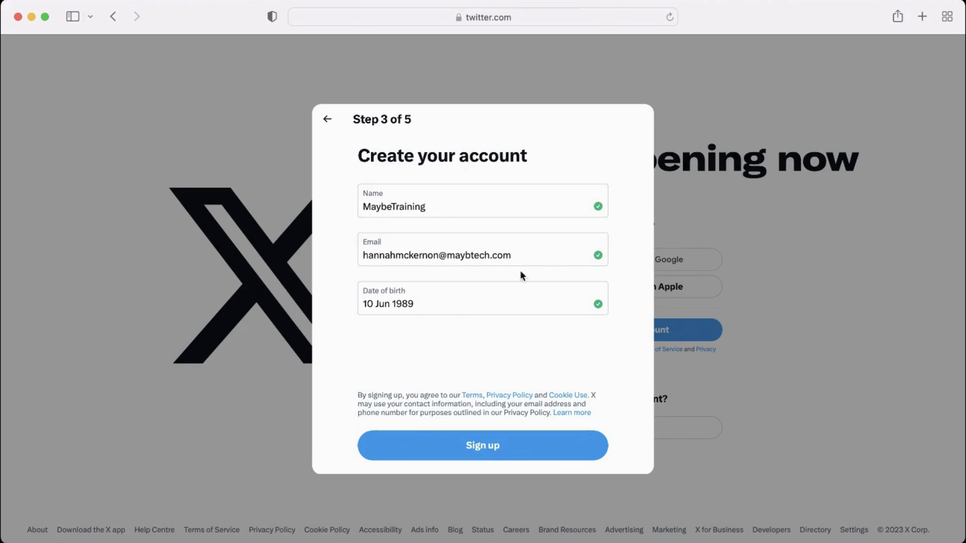
- Submit the sign-up and solve the Authenticate image puzzles
{"action": "left_click", "coordinate": [484, 454]}
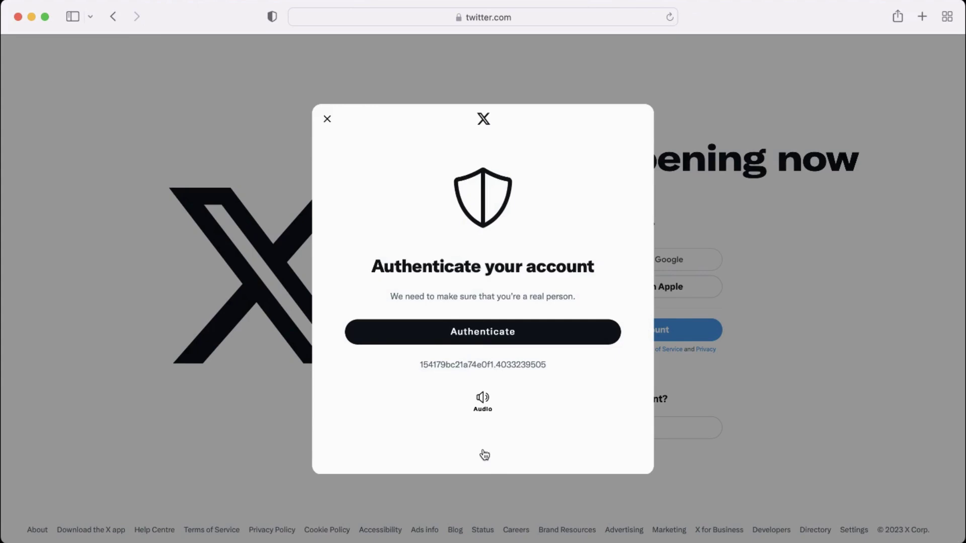
{"action": "left_click", "coordinate": [482, 339]}
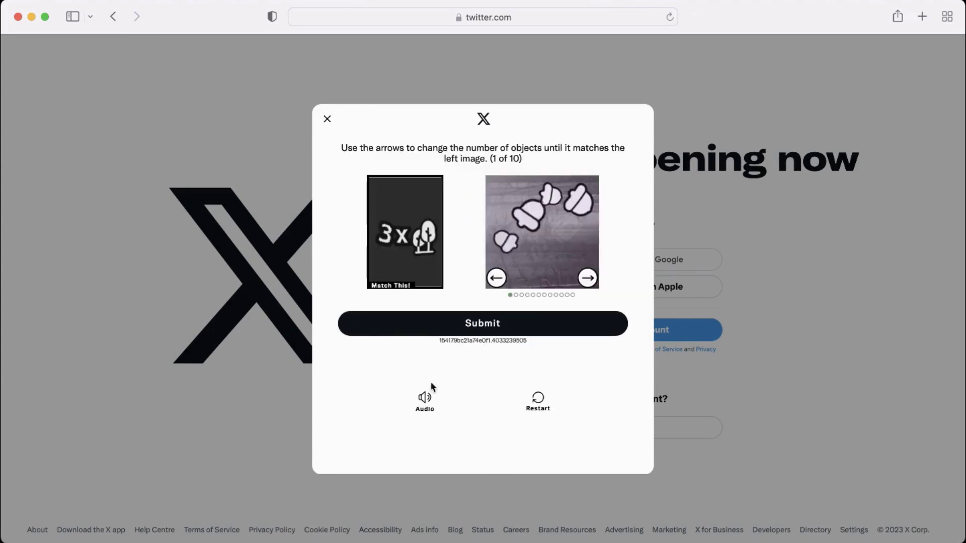
{"action": "left_click", "coordinate": [497, 326]}
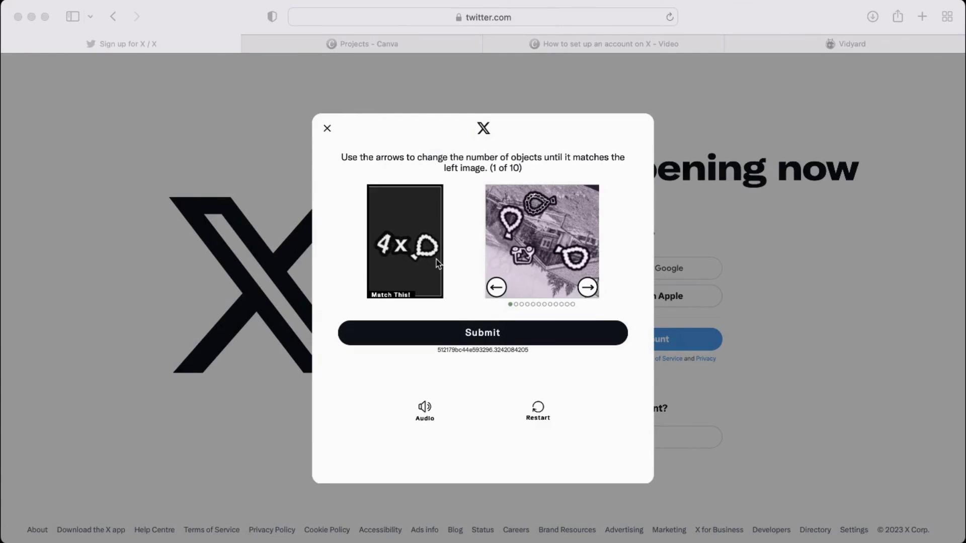
{"action": "left_click", "coordinate": [587, 287]}
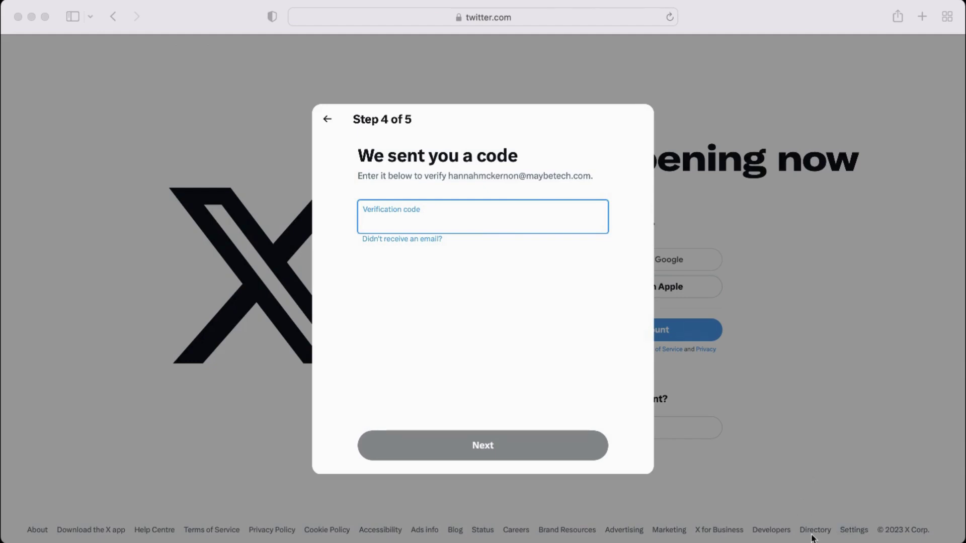
- Enter the emailed verification code and set a password of at least eight characters
{"action": "left_click", "coordinate": [470, 221]}
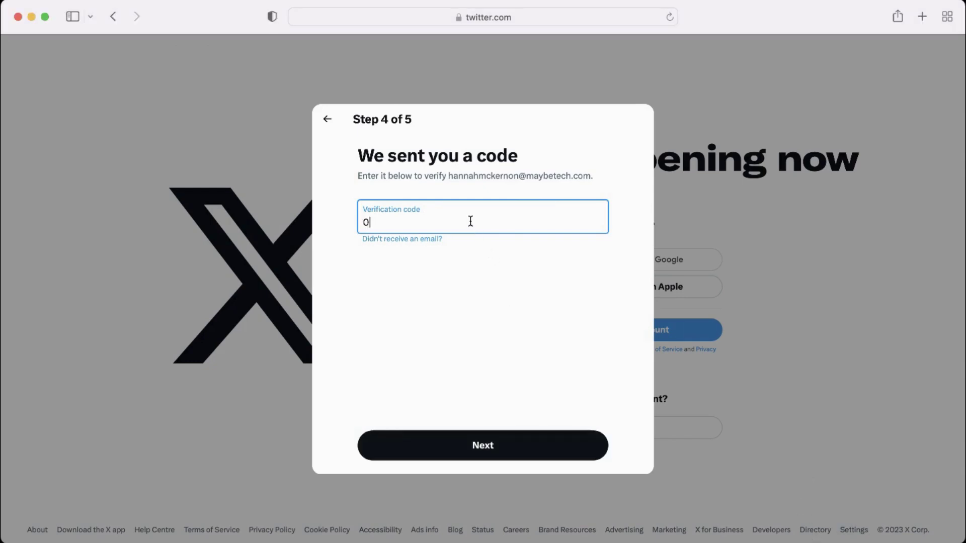
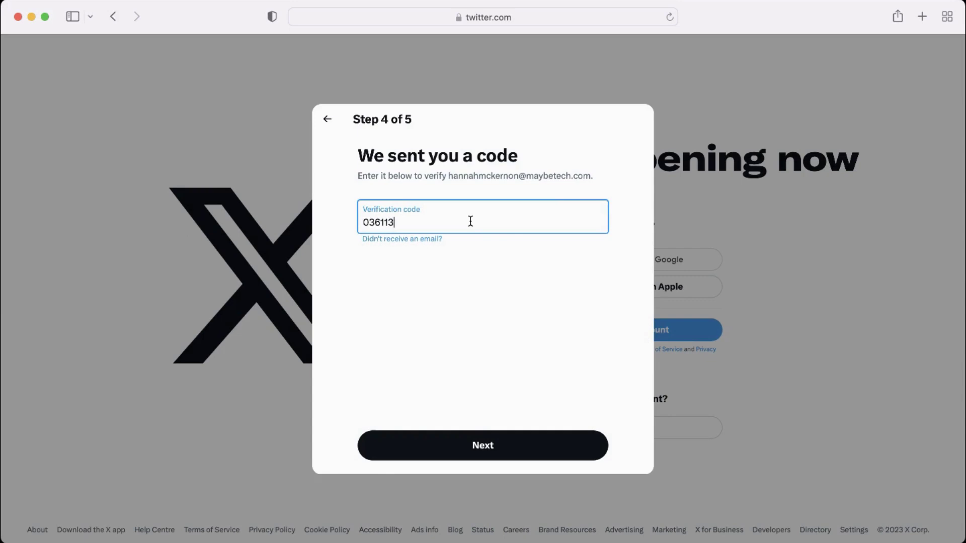
{"action": "left_click", "coordinate": [497, 451]}
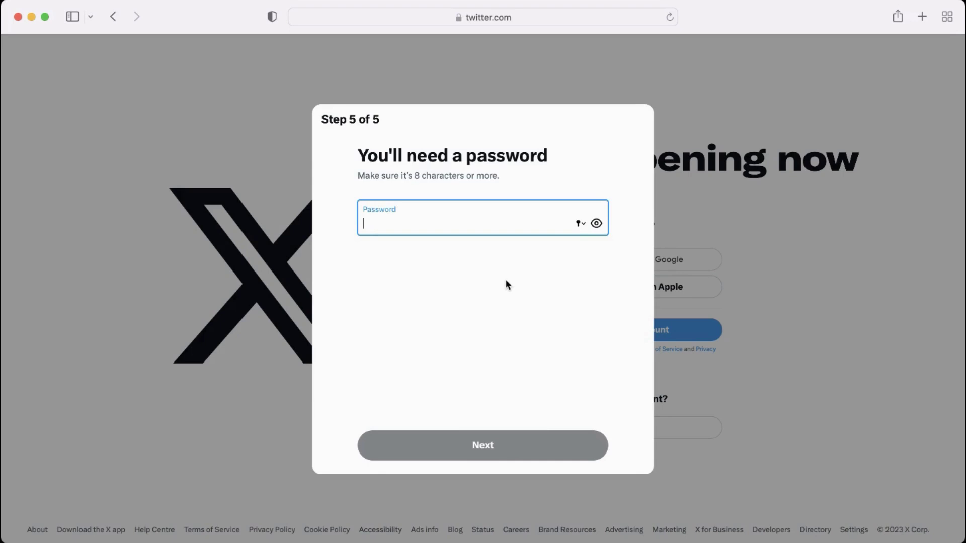
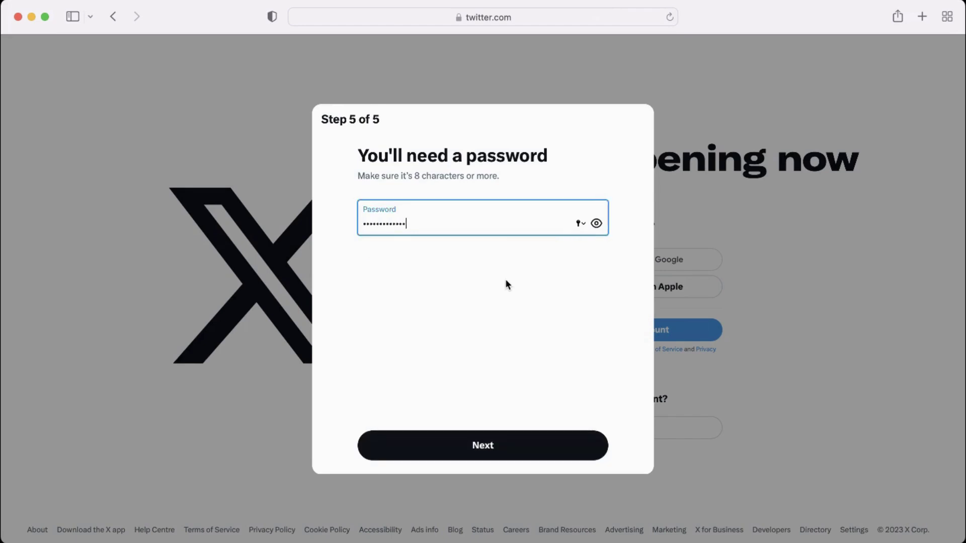
{"action": "left_click", "coordinate": [485, 451]}
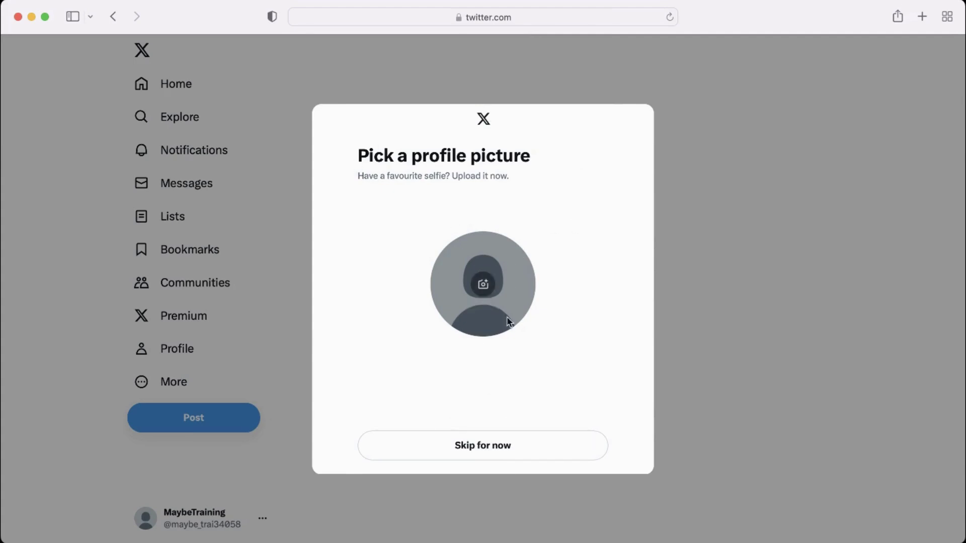
- Skip the profile picture and change the username to the available 'maybetraining_'
{"action": "left_click", "coordinate": [482, 457]}
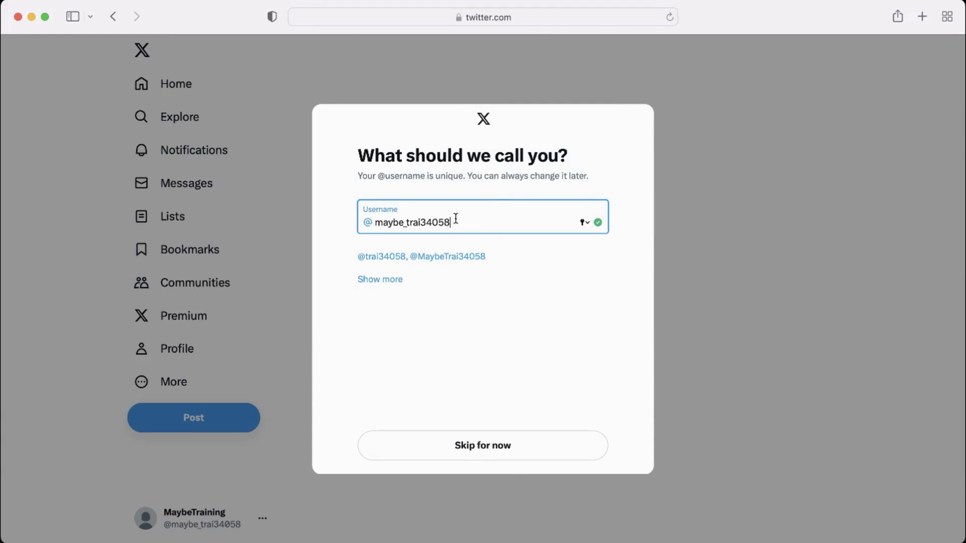
{"action": "key", "text": "BackSpace"}
{"action": "key", "text": "BackSpace"}
{"action": "key", "text": "BackSpace"}
{"action": "key", "text": "BackSpace"}
{"action": "key", "text": "BackSpace"}
{"action": "key", "text": "BackSpace"}
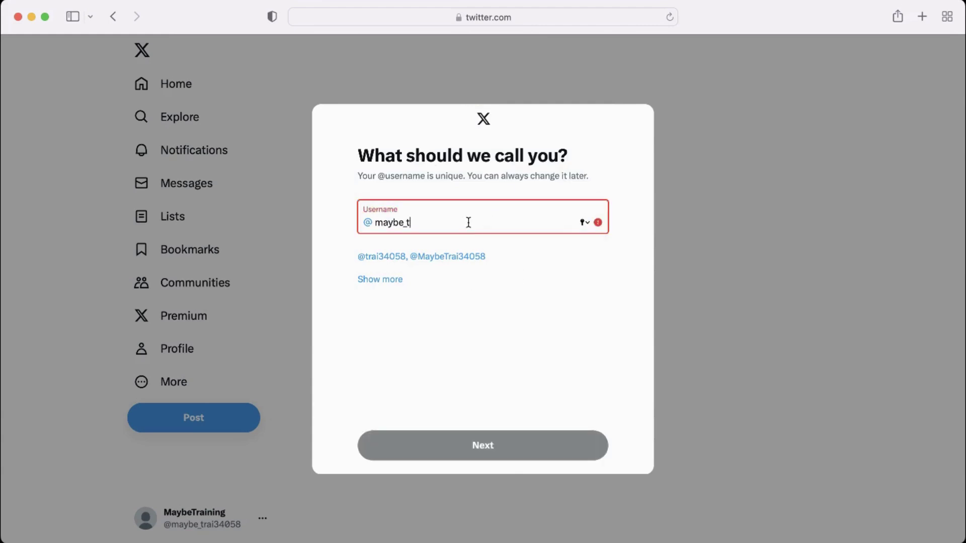
{"action": "key", "text": "BackSpace"}
{"action": "key", "text": "BackSpace"}
{"action": "type", "text": "yd"}
{"action": "key", "text": "BackSpace"}
{"action": "key", "text": "BackSpace"}
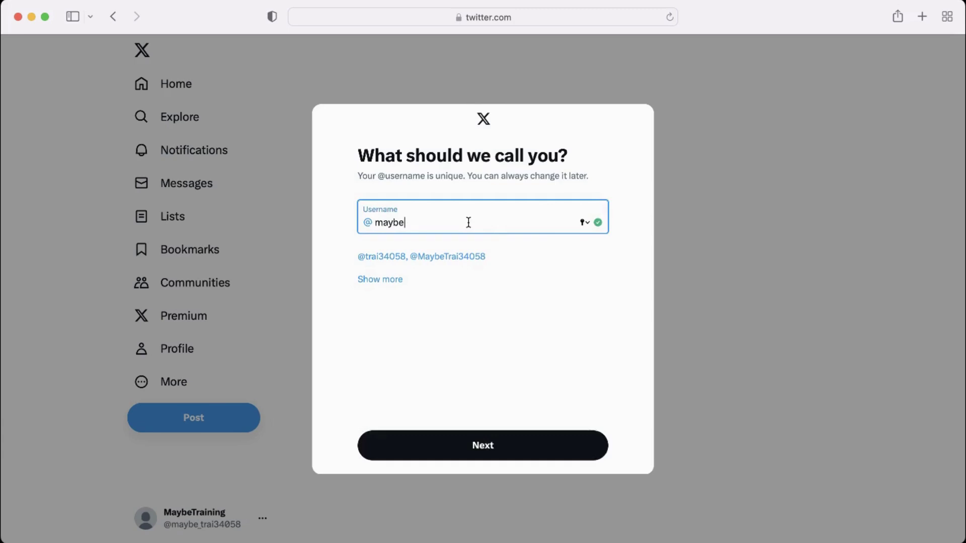
{"action": "type", "text": "traning"}
{"action": "key", "text": "BackSpace"}
{"action": "key", "text": "BackSpace"}
{"action": "key", "text": "BackSpace"}
{"action": "key", "text": "BackSpace"}
{"action": "type", "text": "ining"}
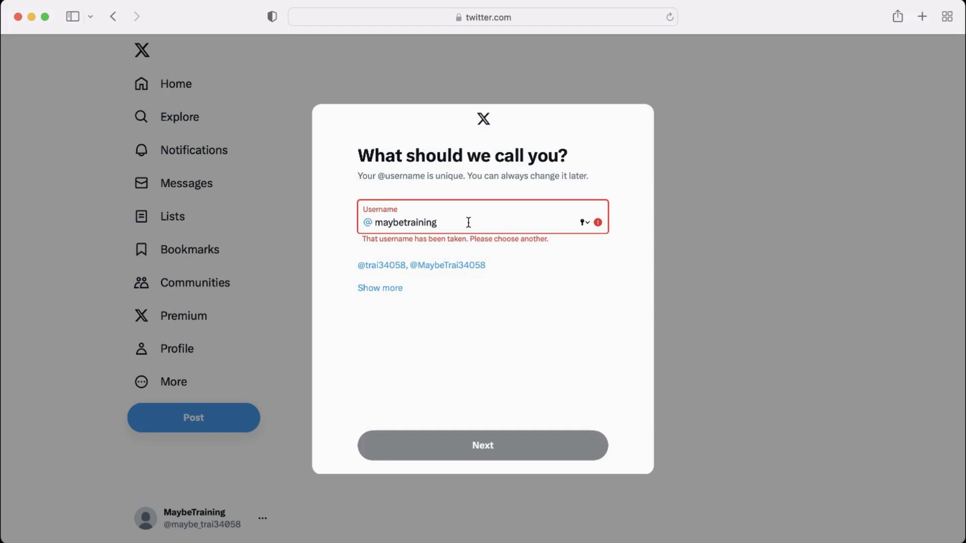
{"action": "type", "text": "!"}
{"action": "type", "text": "!"}
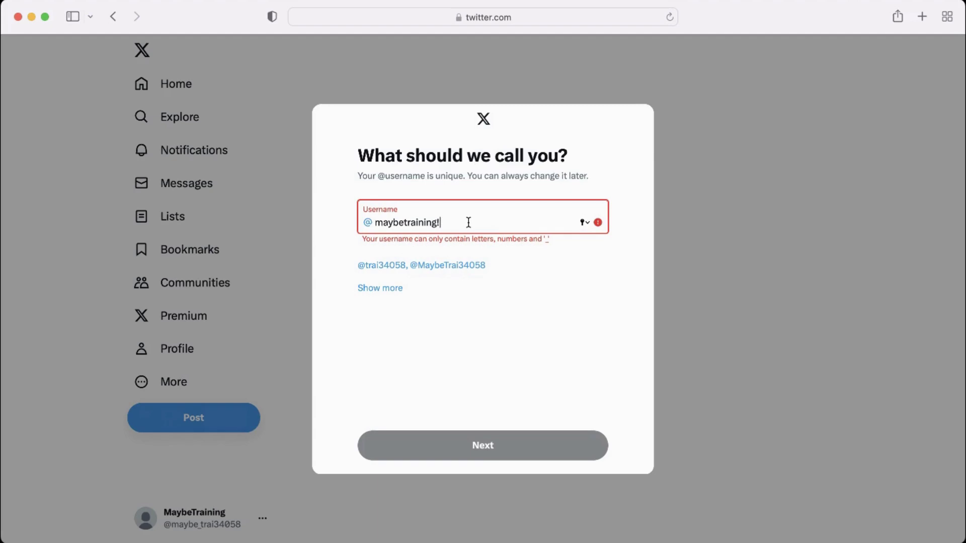
{"action": "key", "text": "BackSpace"}
{"action": "type", "text": "_"}
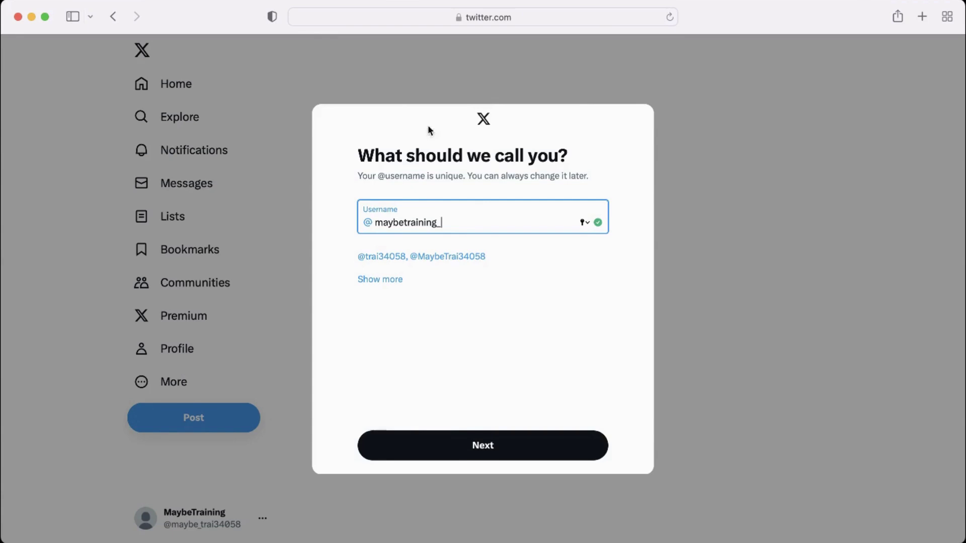
{"action": "left_click", "coordinate": [475, 456]}
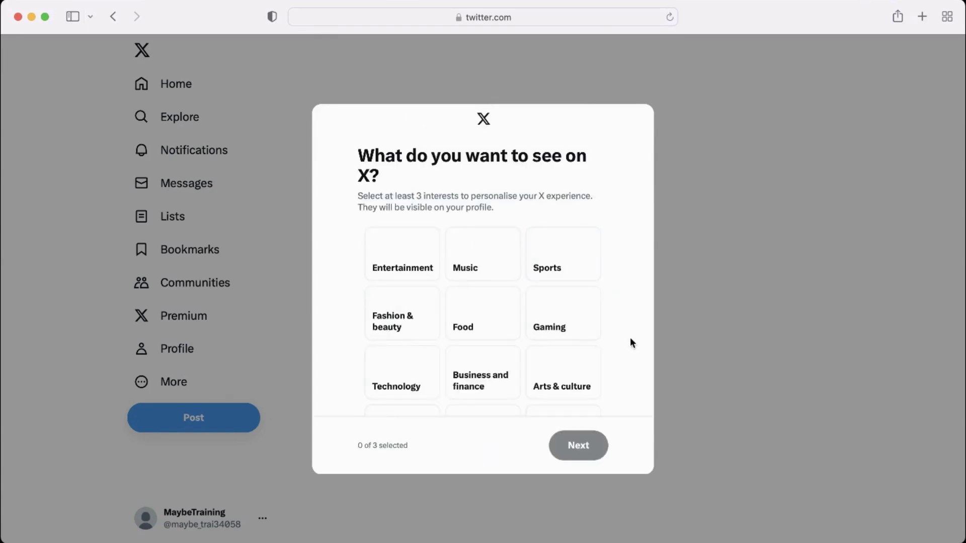
{"action": "scroll", "coordinate": [631, 342], "scroll_direction": "down", "scroll_amount": 1}
{"action": "scroll", "coordinate": [630, 341], "scroll_direction": "down", "scroll_amount": 1}
{"action": "scroll", "coordinate": [629, 342], "scroll_direction": "down", "scroll_amount": 3}
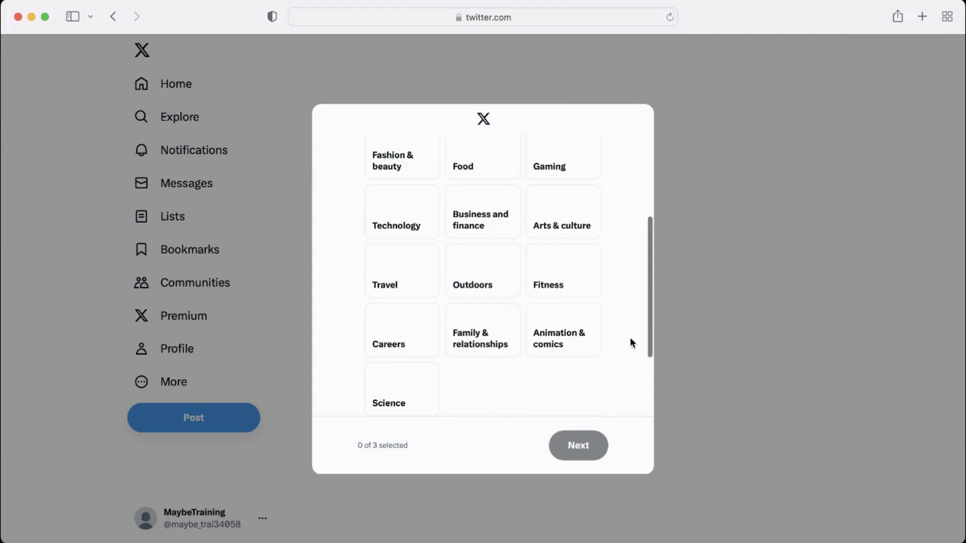
{"action": "scroll", "coordinate": [629, 340], "scroll_direction": "up", "scroll_amount": 5}
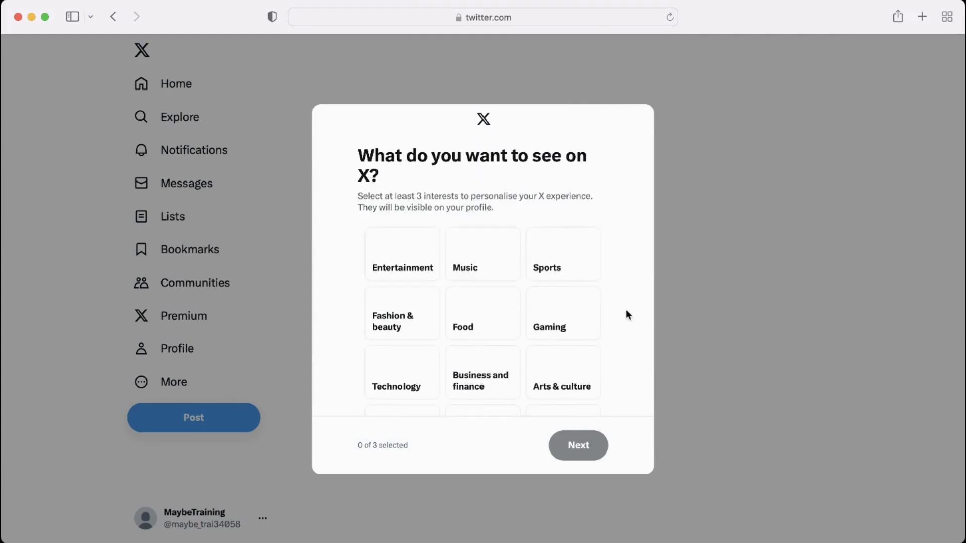
{"action": "scroll", "coordinate": [625, 314], "scroll_direction": "down", "scroll_amount": 2}
{"action": "scroll", "coordinate": [626, 314], "scroll_direction": "down", "scroll_amount": 1}
{"action": "scroll", "coordinate": [625, 314], "scroll_direction": "down", "scroll_amount": 1}
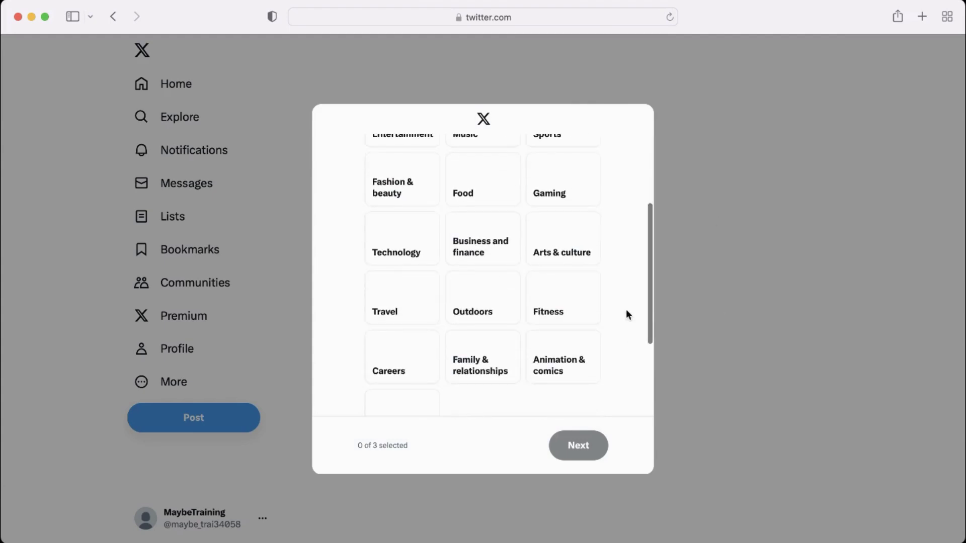
- Choose Technology, Business and finance, and Entertainment as the three interests
{"action": "left_click", "coordinate": [412, 248]}
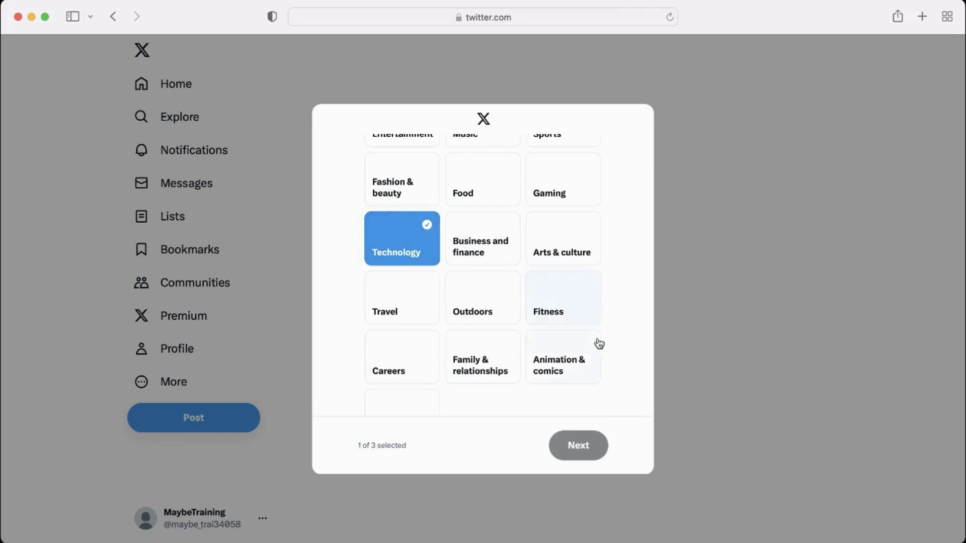
{"action": "scroll", "coordinate": [680, 345], "scroll_direction": "down", "scroll_amount": 2}
{"action": "scroll", "coordinate": [680, 347], "scroll_direction": "up", "scroll_amount": 1}
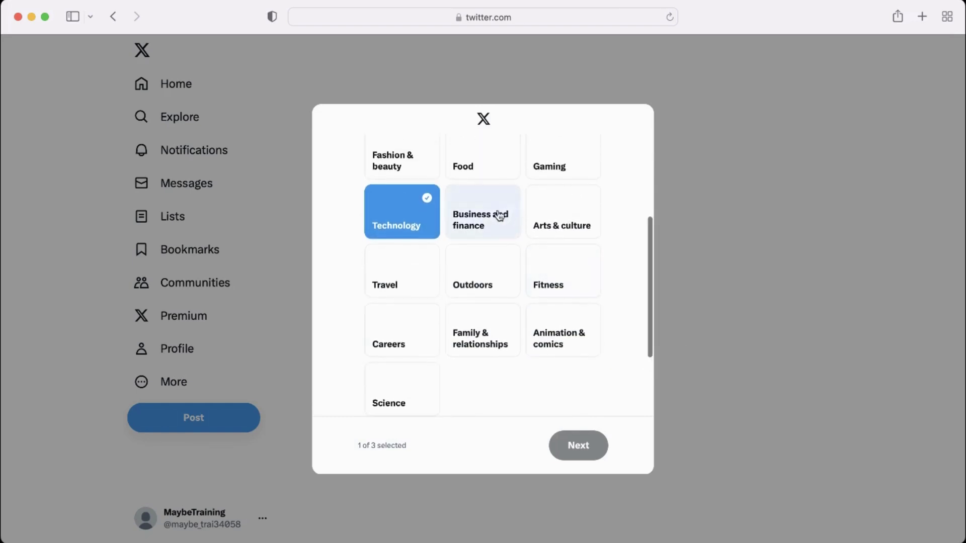
{"action": "left_click", "coordinate": [500, 216]}
{"action": "scroll", "coordinate": [497, 216], "scroll_direction": "up", "scroll_amount": 2}
{"action": "scroll", "coordinate": [497, 216], "scroll_direction": "up", "scroll_amount": 2}
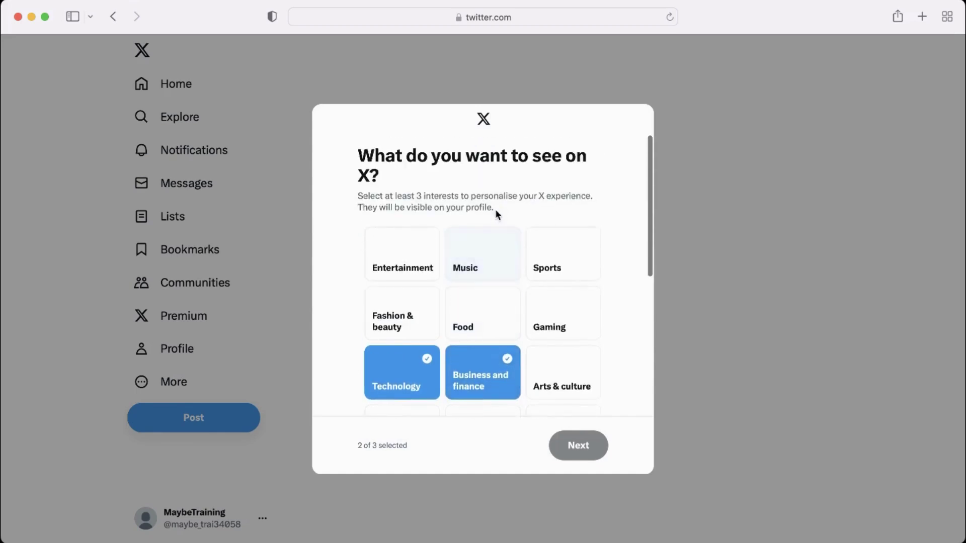
{"action": "scroll", "coordinate": [496, 214], "scroll_direction": "down", "scroll_amount": 2}
{"action": "scroll", "coordinate": [495, 216], "scroll_direction": "down", "scroll_amount": 2}
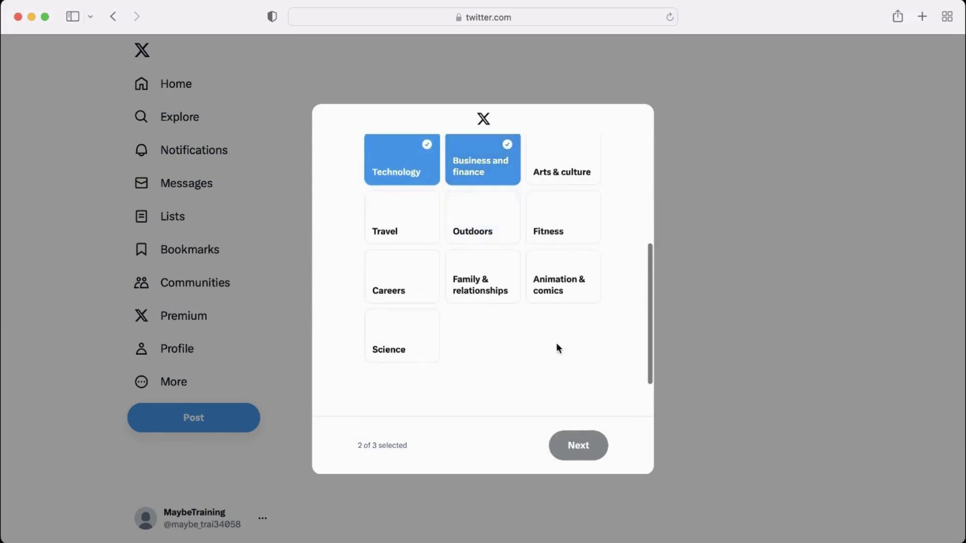
{"action": "scroll", "coordinate": [570, 360], "scroll_direction": "up", "scroll_amount": 1}
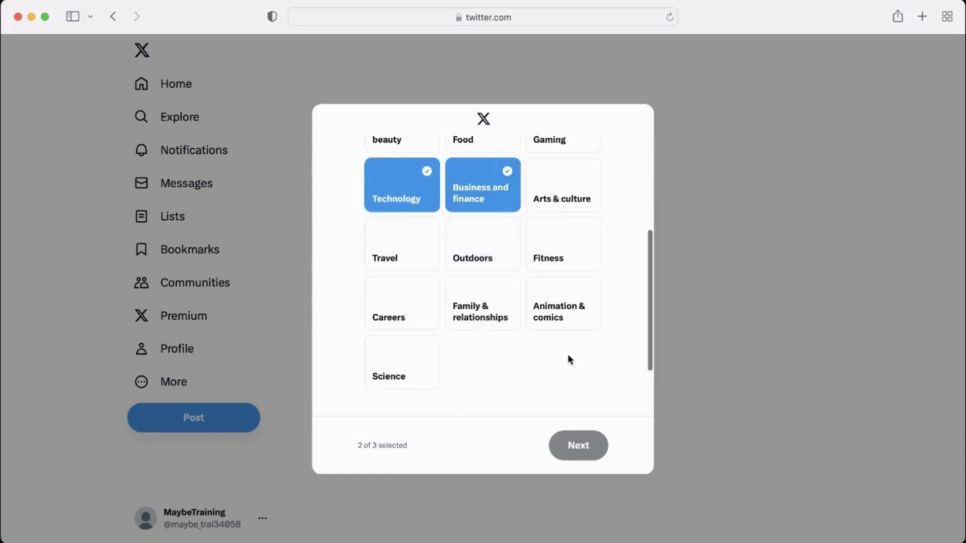
{"action": "scroll", "coordinate": [569, 359], "scroll_direction": "up", "scroll_amount": 2}
{"action": "scroll", "coordinate": [569, 360], "scroll_direction": "up", "scroll_amount": 1}
{"action": "scroll", "coordinate": [569, 360], "scroll_direction": "up", "scroll_amount": 2}
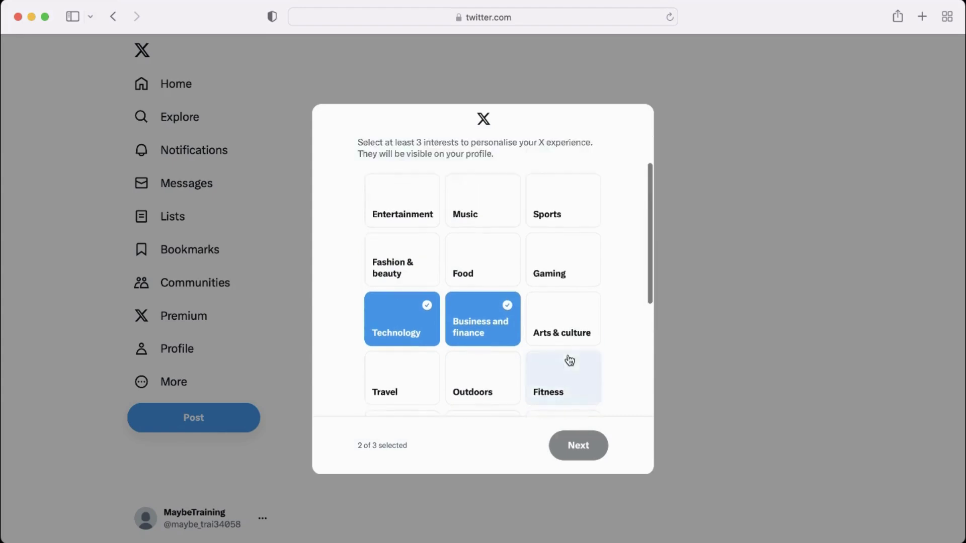
{"action": "scroll", "coordinate": [569, 361], "scroll_direction": "up", "scroll_amount": 2}
{"action": "scroll", "coordinate": [568, 360], "scroll_direction": "down", "scroll_amount": 1}
{"action": "scroll", "coordinate": [569, 360], "scroll_direction": "down", "scroll_amount": 2}
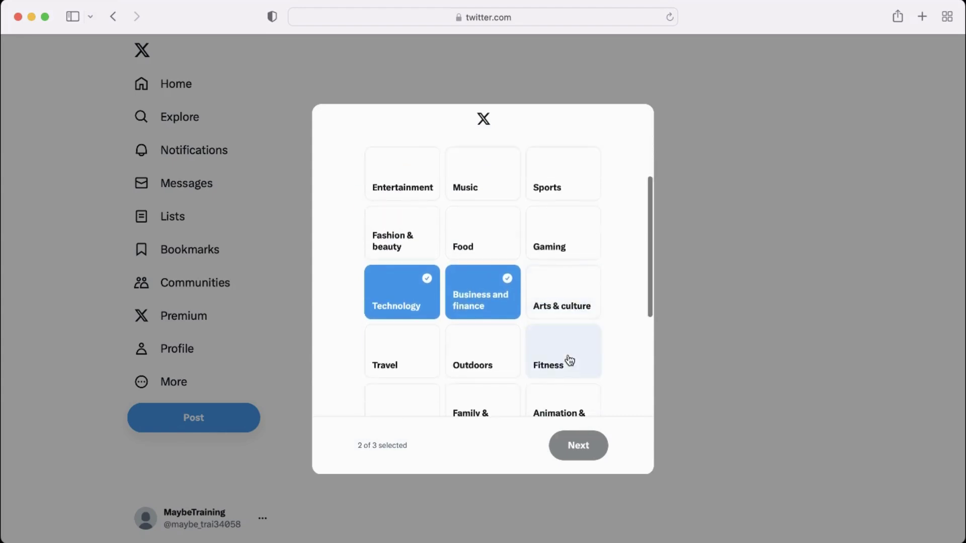
{"action": "scroll", "coordinate": [569, 359], "scroll_direction": "up", "scroll_amount": 1}
{"action": "left_click", "coordinate": [396, 197]}
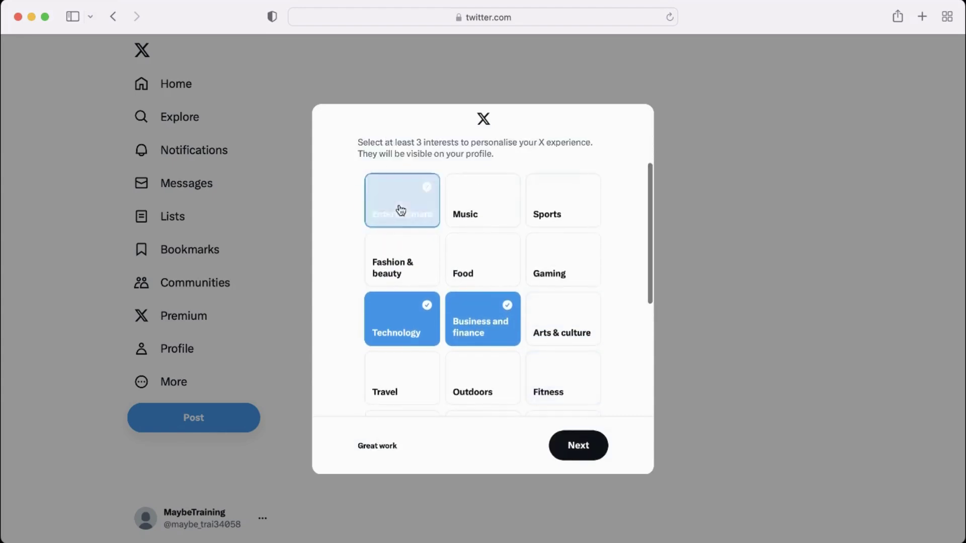
{"action": "left_click", "coordinate": [576, 445]}
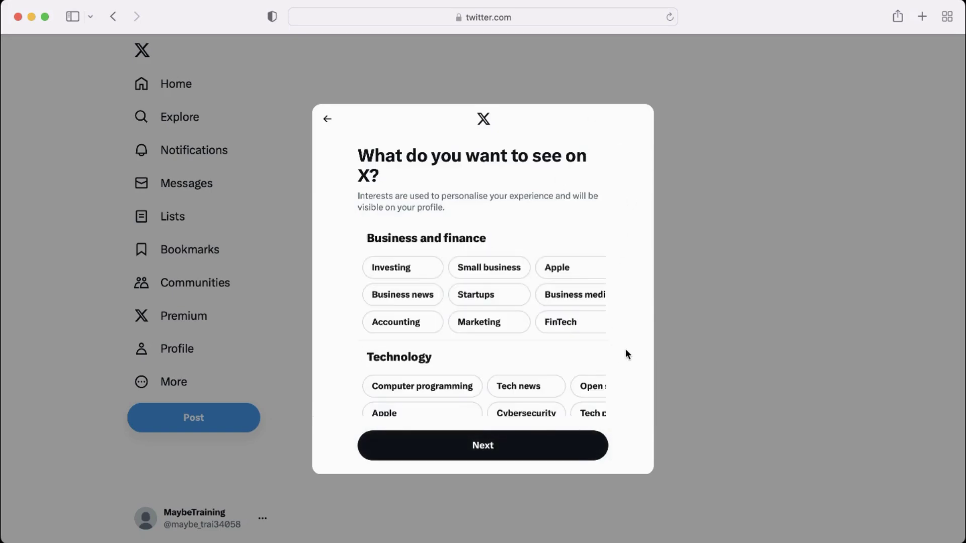
{"action": "mouse_move", "coordinate": [422, 278]}
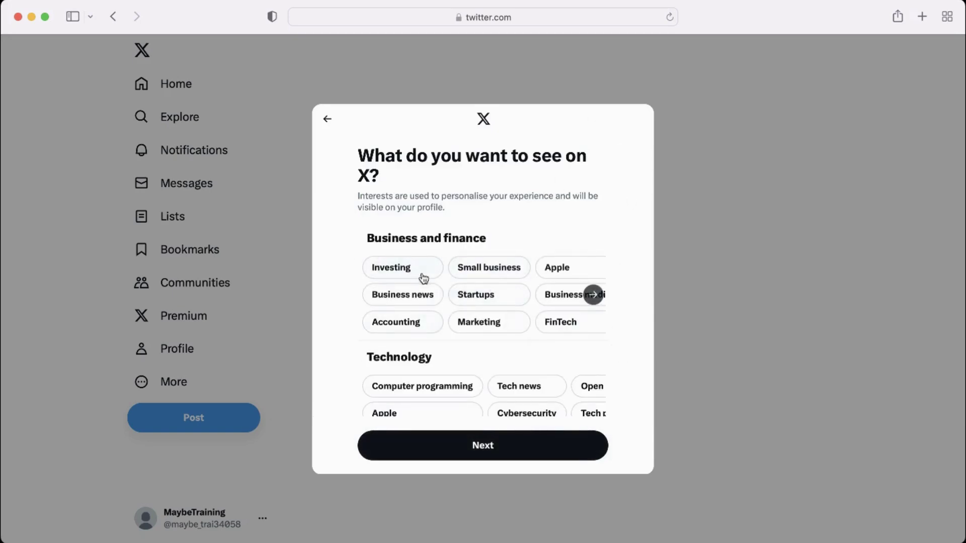
- Select Marketing and browse through the remaining Business and finance topics
{"action": "left_click", "coordinate": [485, 326]}
{"action": "left_click", "coordinate": [594, 299]}
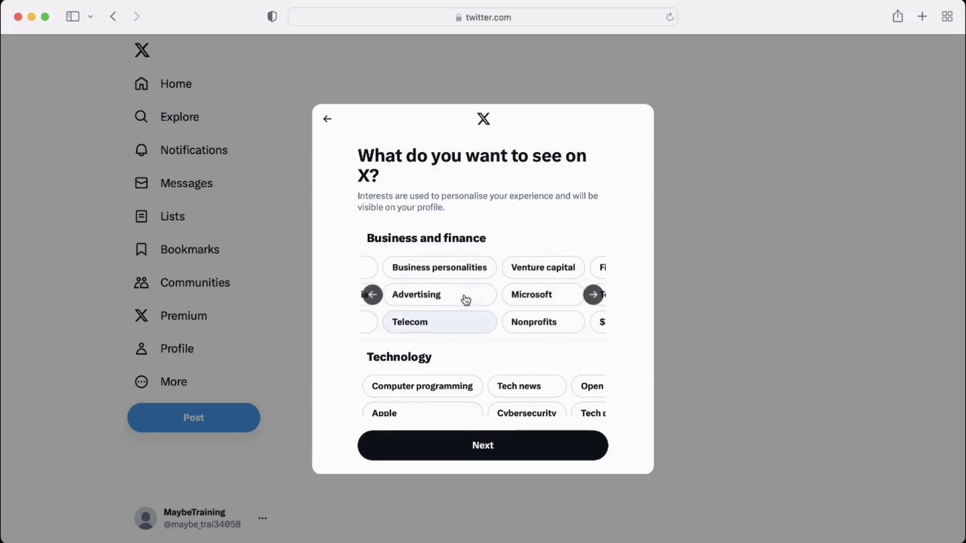
{"action": "left_click", "coordinate": [594, 296]}
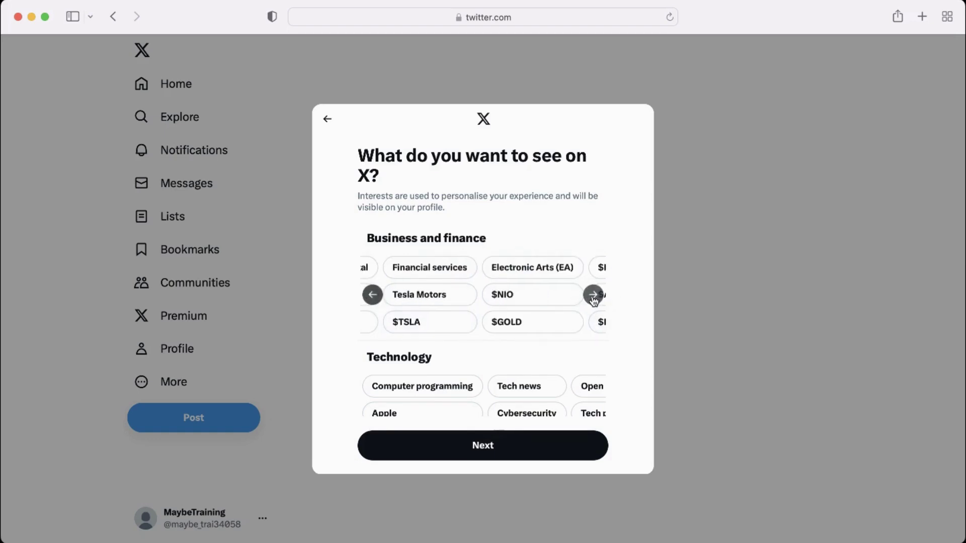
{"action": "left_click", "coordinate": [593, 296]}
{"action": "left_click", "coordinate": [594, 296]}
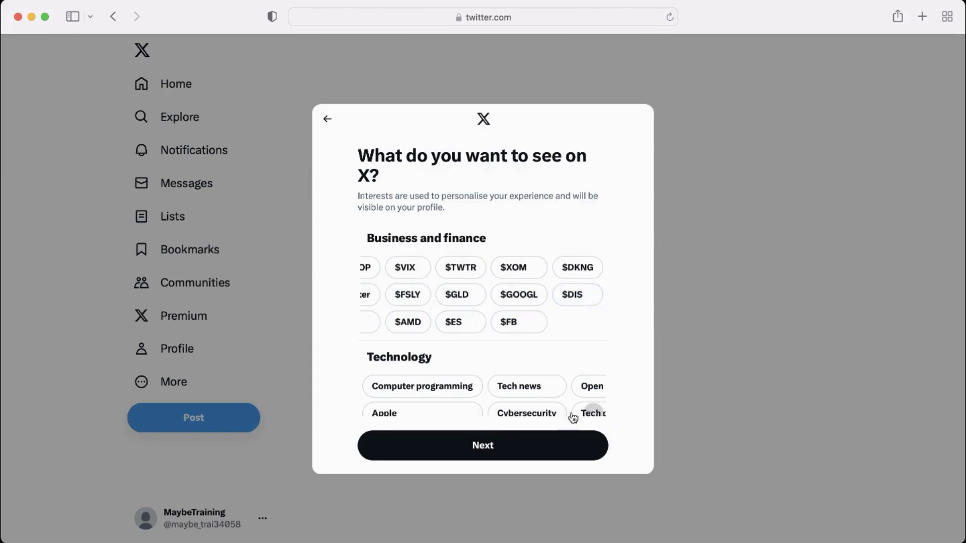
- Select Tech news, Tech industry and Twitter from the Technology topics
{"action": "left_click", "coordinate": [521, 385]}
{"action": "scroll", "coordinate": [520, 386], "scroll_direction": "down", "scroll_amount": 1}
{"action": "left_click", "coordinate": [593, 376]}
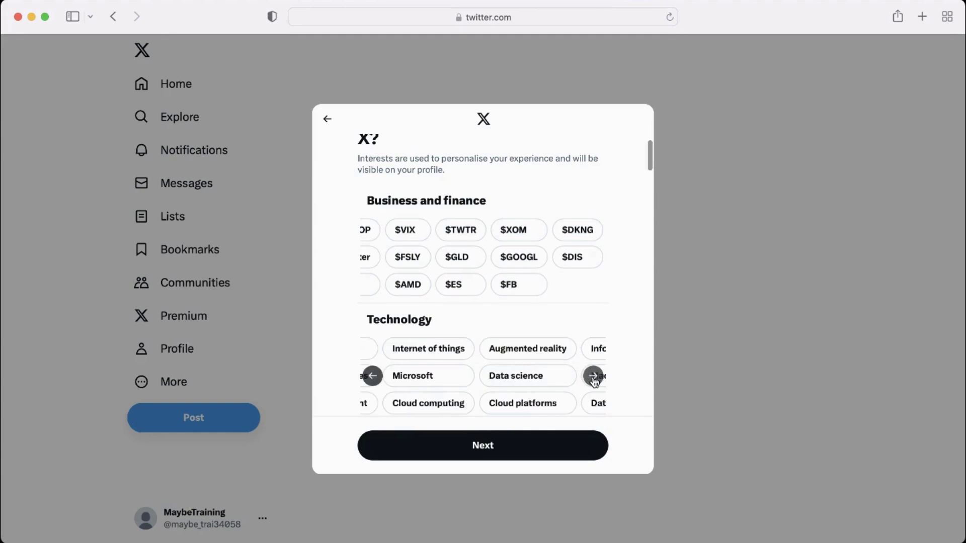
{"action": "left_click", "coordinate": [593, 378]}
{"action": "left_click", "coordinate": [593, 375]}
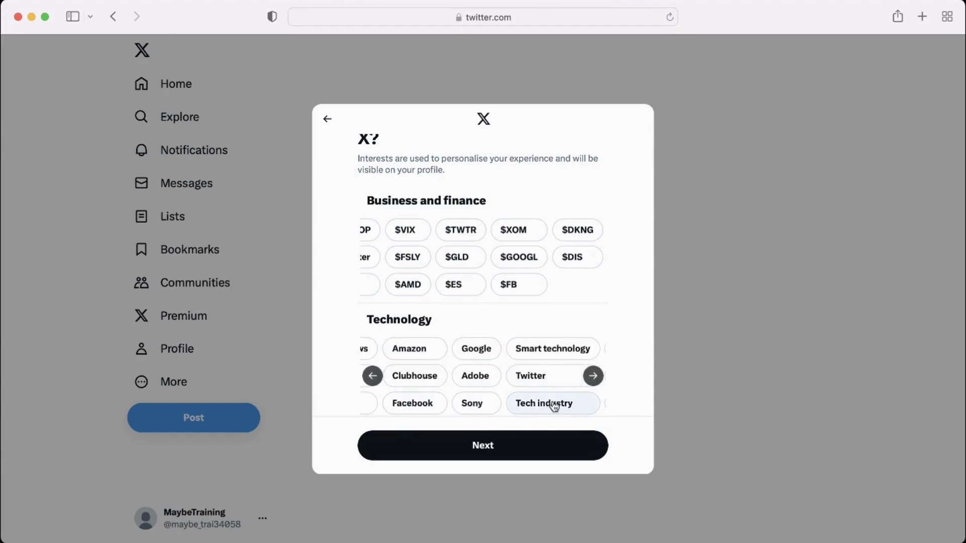
{"action": "left_click", "coordinate": [541, 405]}
{"action": "left_click", "coordinate": [544, 376]}
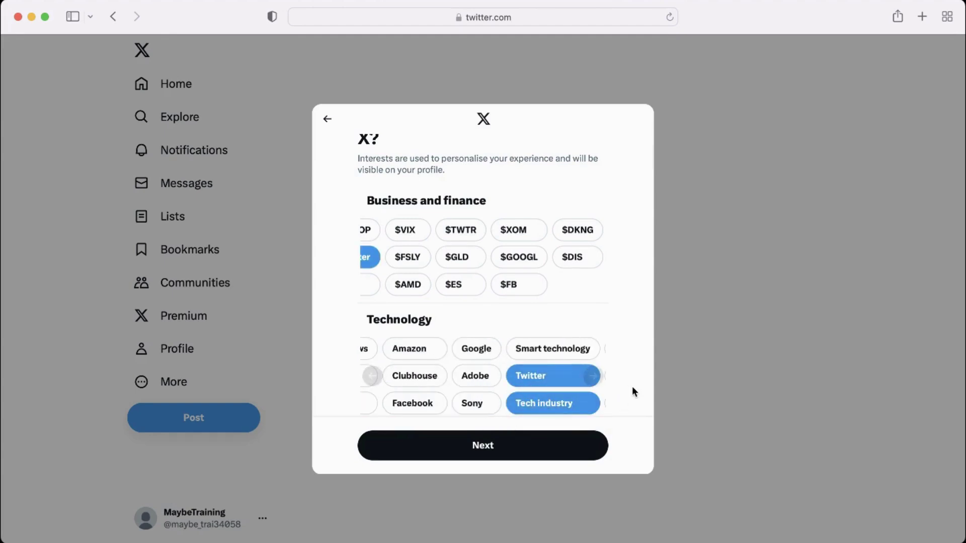
- Follow Elon Musk from the suggested accounts list
{"action": "left_click", "coordinate": [503, 446]}
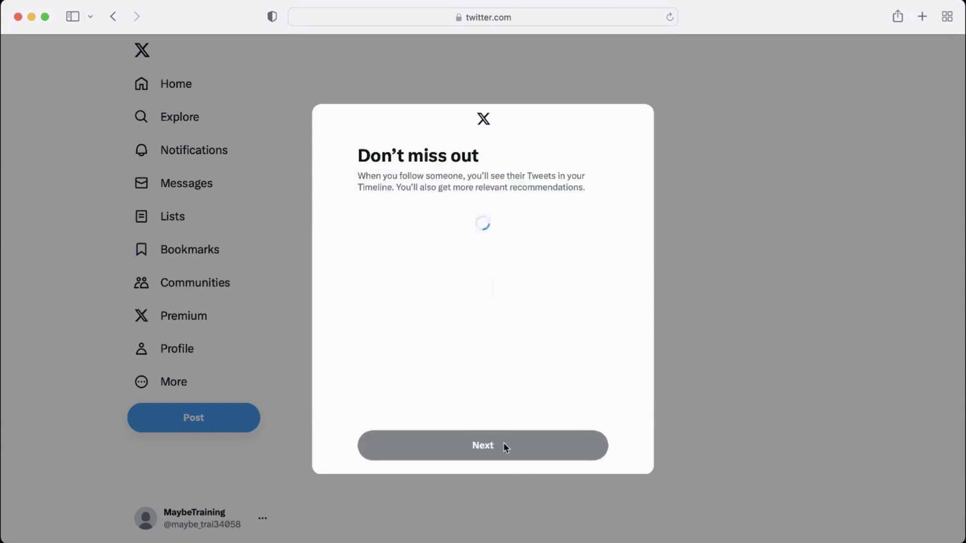
{"action": "scroll", "coordinate": [470, 222], "scroll_direction": "down", "scroll_amount": 3}
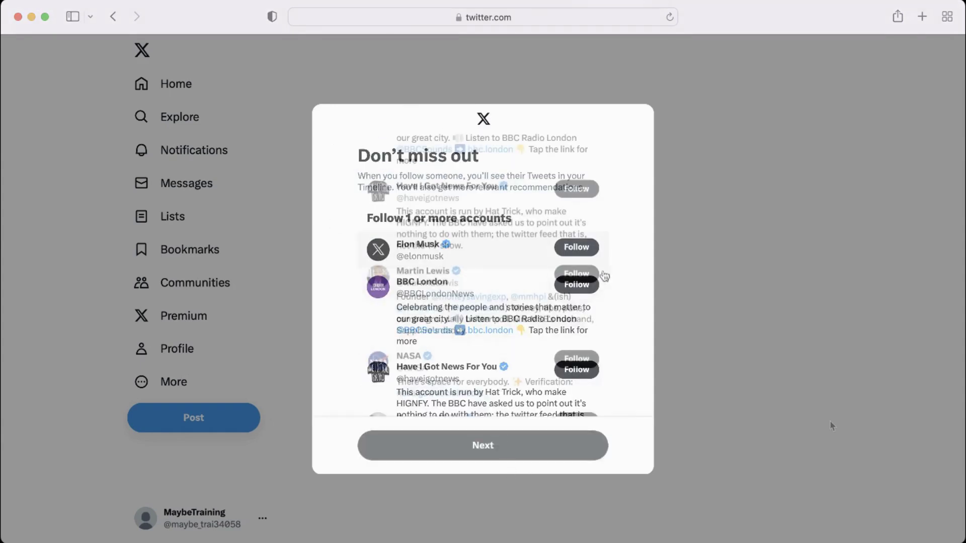
{"action": "scroll", "coordinate": [624, 268], "scroll_direction": "up", "scroll_amount": 5}
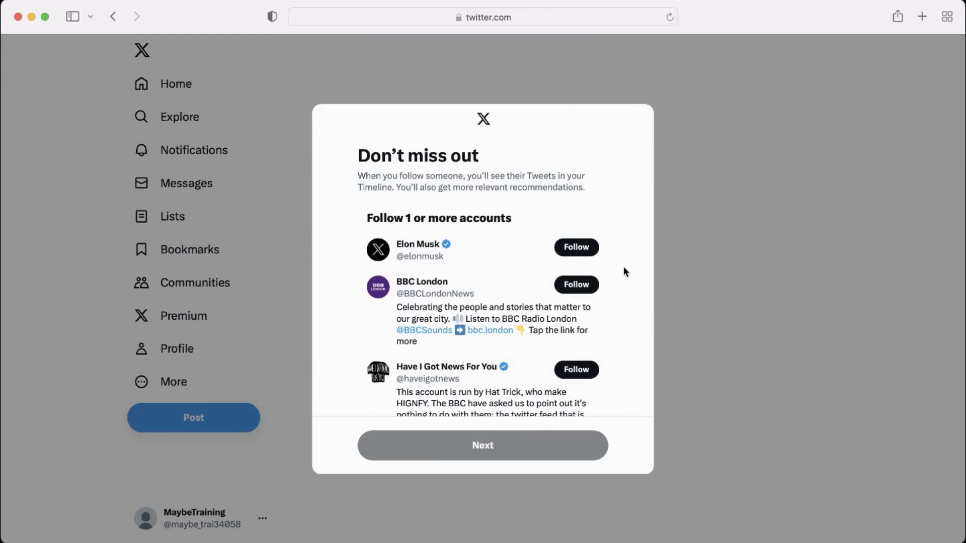
{"action": "scroll", "coordinate": [623, 272], "scroll_direction": "down", "scroll_amount": 1}
{"action": "scroll", "coordinate": [623, 272], "scroll_direction": "down", "scroll_amount": 2}
{"action": "scroll", "coordinate": [623, 273], "scroll_direction": "down", "scroll_amount": 2}
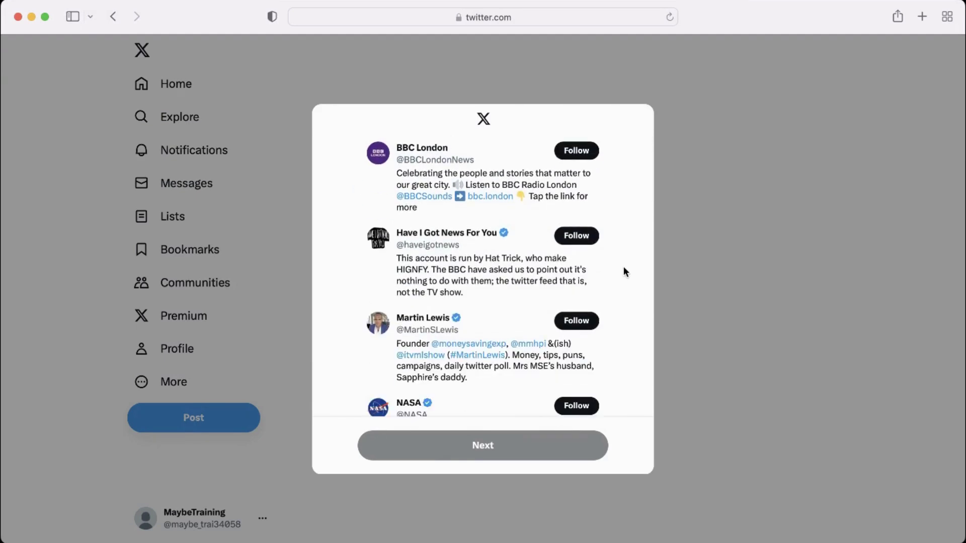
{"action": "scroll", "coordinate": [623, 272], "scroll_direction": "down", "scroll_amount": 1}
{"action": "scroll", "coordinate": [623, 273], "scroll_direction": "down", "scroll_amount": 2}
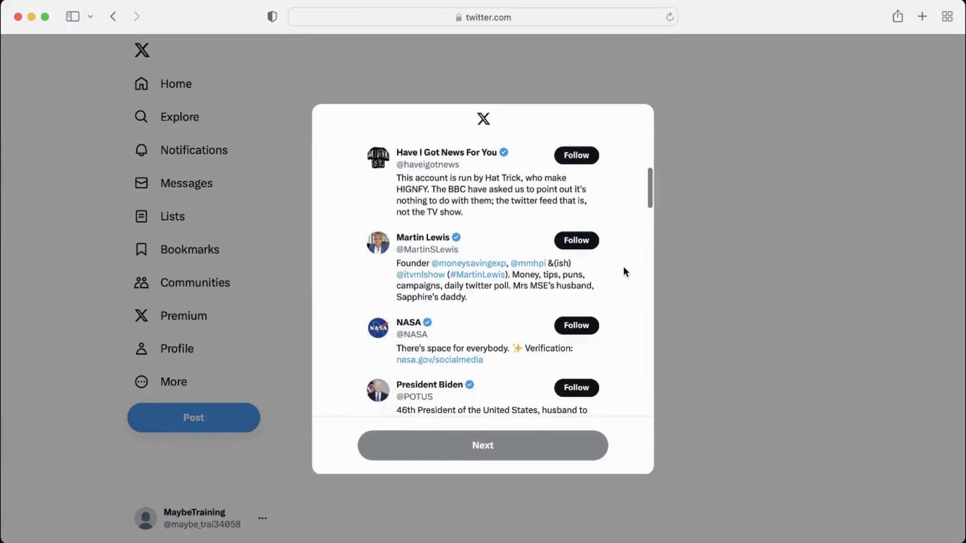
{"action": "scroll", "coordinate": [624, 272], "scroll_direction": "up", "scroll_amount": 3}
{"action": "scroll", "coordinate": [624, 271], "scroll_direction": "up", "scroll_amount": 3}
{"action": "scroll", "coordinate": [624, 272], "scroll_direction": "up", "scroll_amount": 2}
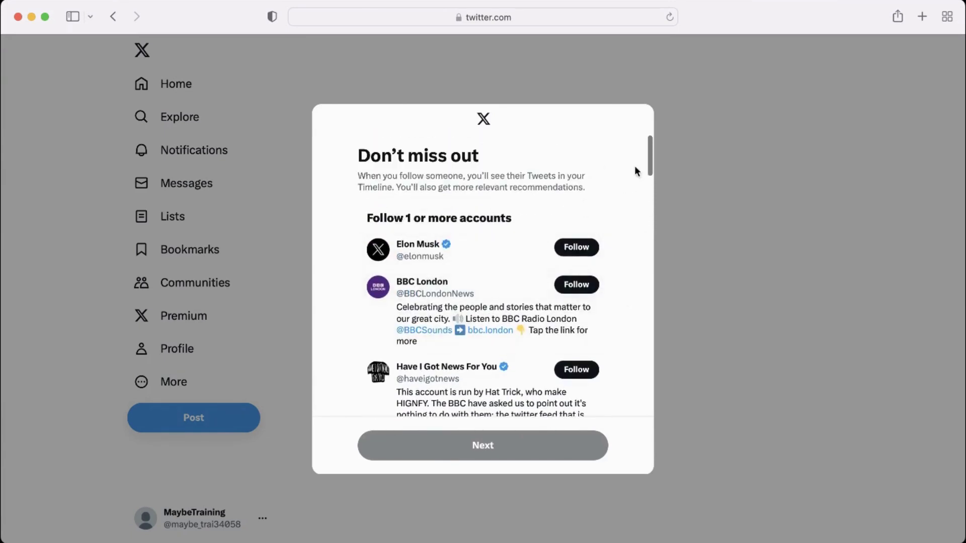
{"action": "left_click", "coordinate": [581, 250]}
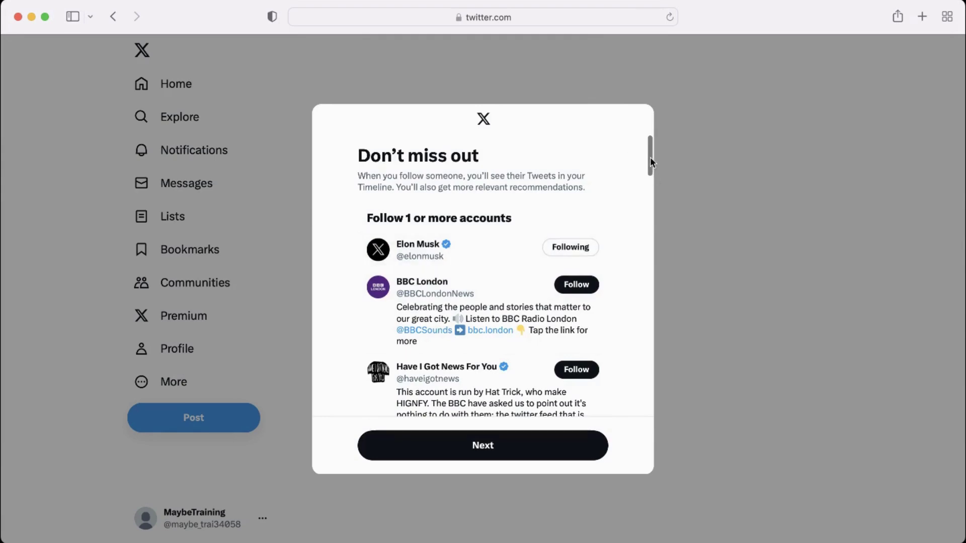
{"action": "mouse_move", "coordinate": [650, 156]}
{"action": "left_mouse_down"}
{"action": "mouse_move", "coordinate": [649, 475]}
{"action": "mouse_move", "coordinate": [666, 193]}
{"action": "mouse_move", "coordinate": [658, 103]}
{"action": "left_mouse_up"}
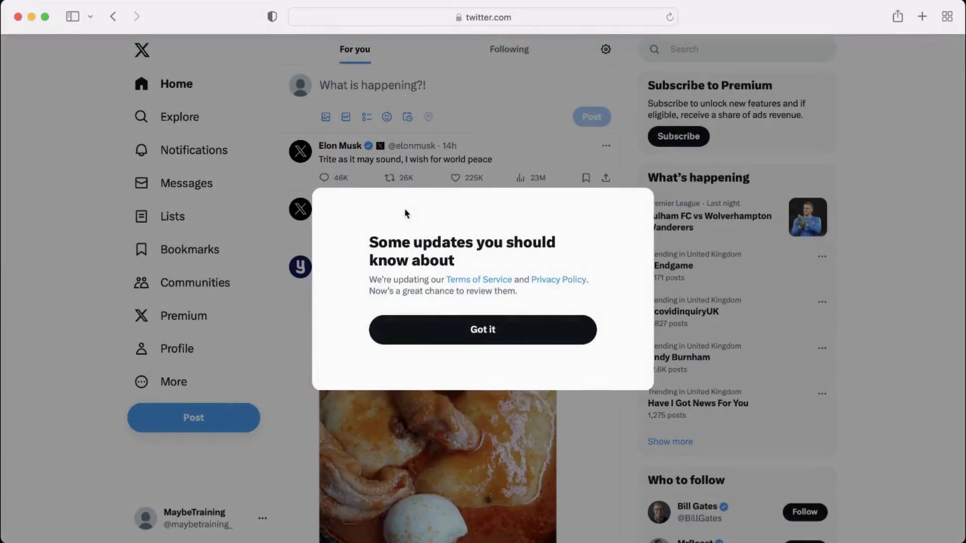
- Dismiss the terms-update notice with Got it
{"action": "left_click", "coordinate": [518, 339]}
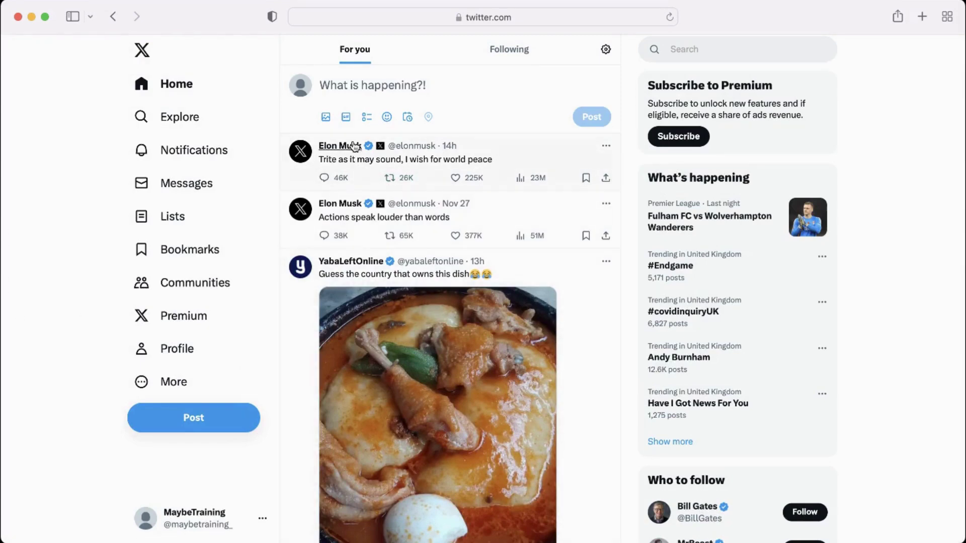
{"action": "scroll", "coordinate": [371, 363], "scroll_direction": "down", "scroll_amount": 1}
{"action": "scroll", "coordinate": [370, 362], "scroll_direction": "down", "scroll_amount": 2}
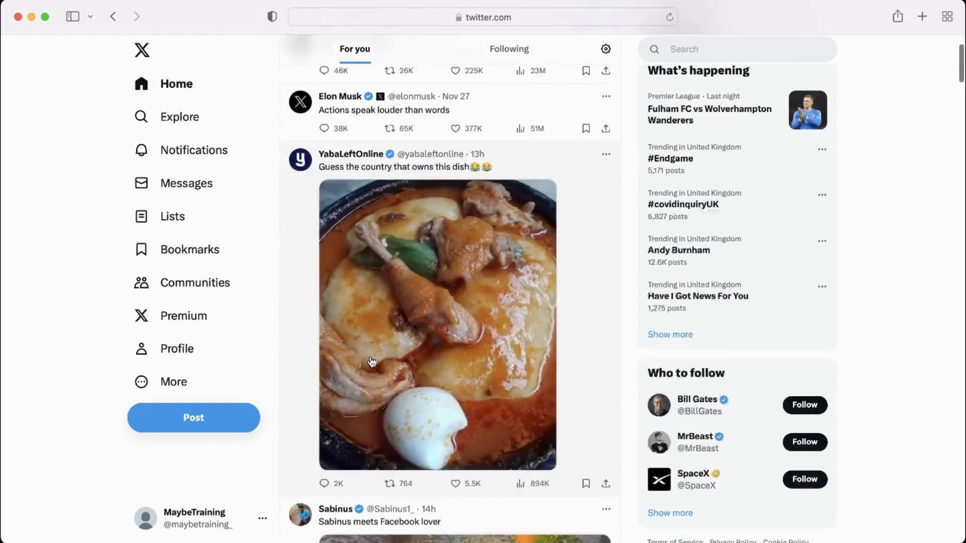
{"action": "scroll", "coordinate": [371, 362], "scroll_direction": "down", "scroll_amount": 2}
{"action": "scroll", "coordinate": [371, 362], "scroll_direction": "down", "scroll_amount": 1}
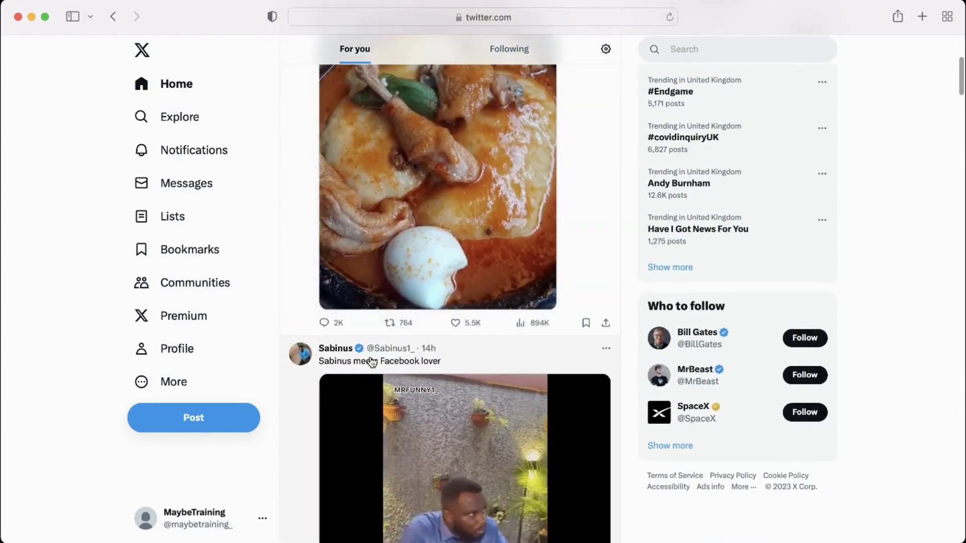
{"action": "scroll", "coordinate": [913, 311], "scroll_direction": "up", "scroll_amount": 1}
{"action": "scroll", "coordinate": [913, 311], "scroll_direction": "up", "scroll_amount": 2}
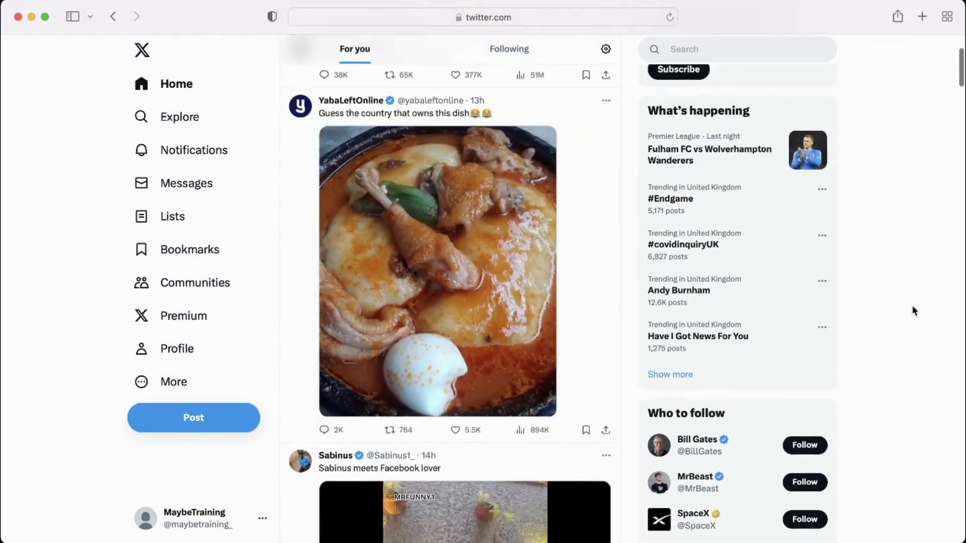
{"action": "scroll", "coordinate": [912, 311], "scroll_direction": "up", "scroll_amount": 2}
{"action": "scroll", "coordinate": [913, 311], "scroll_direction": "up", "scroll_amount": 2}
{"action": "scroll", "coordinate": [913, 312], "scroll_direction": "up", "scroll_amount": 1}
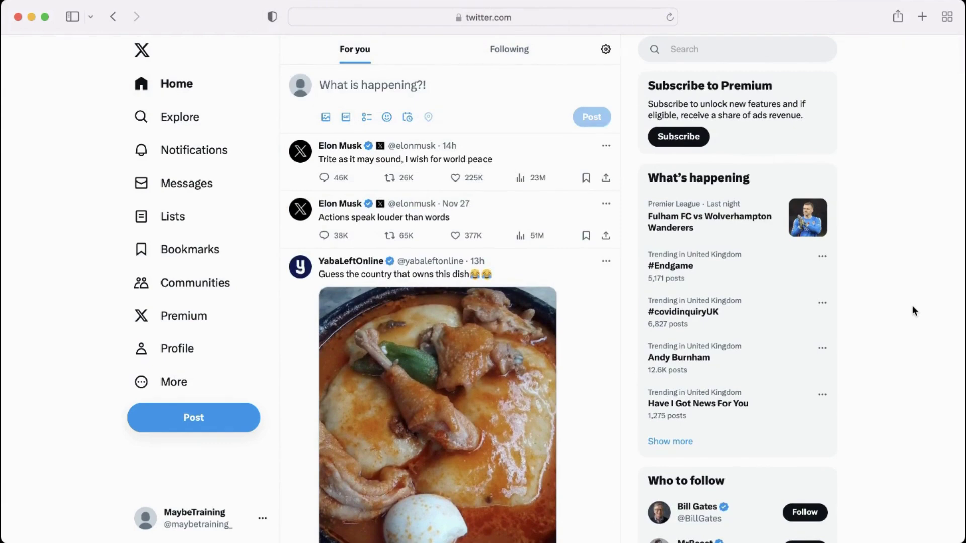